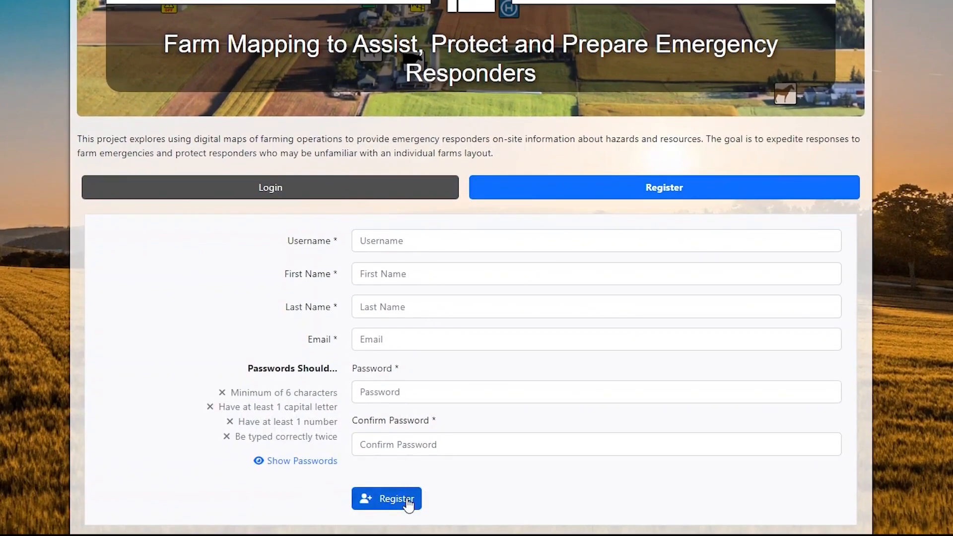
Log in to the farm mapping site with the account's e-mail and password
left_click(407, 196)
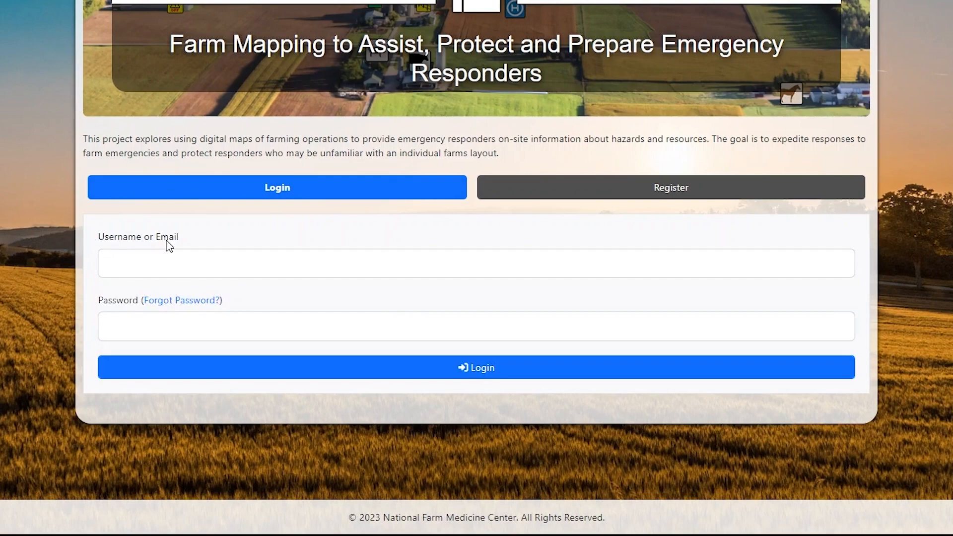
left_click(165, 263)
left_click(199, 370)
left_click(161, 329)
type("•••••••••")
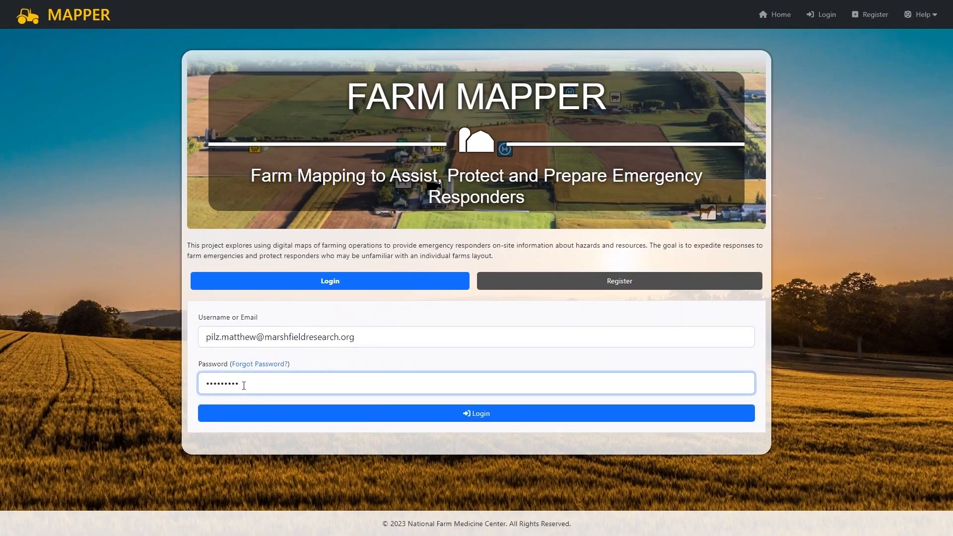
left_click(467, 416)
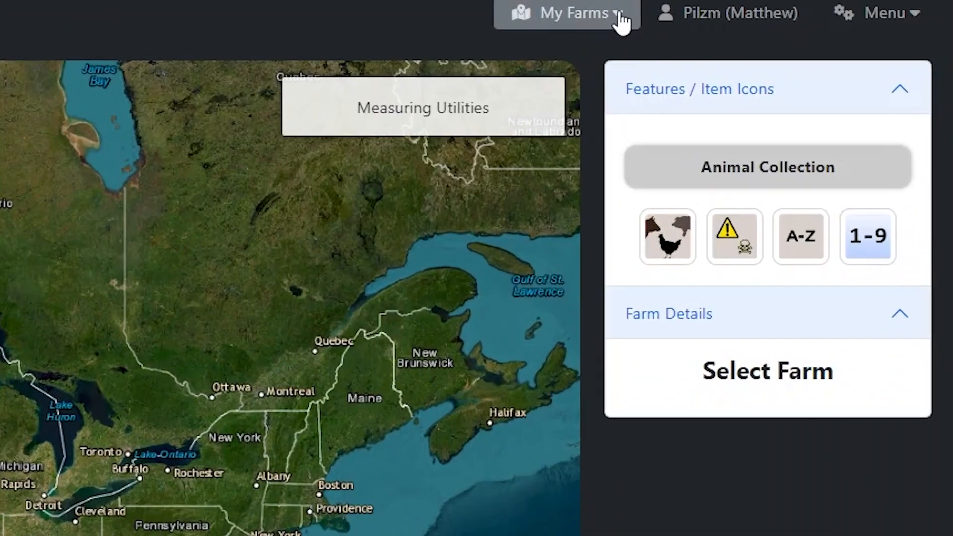
Look over the list of saved farms and the options in the site's main menu
left_click(620, 21)
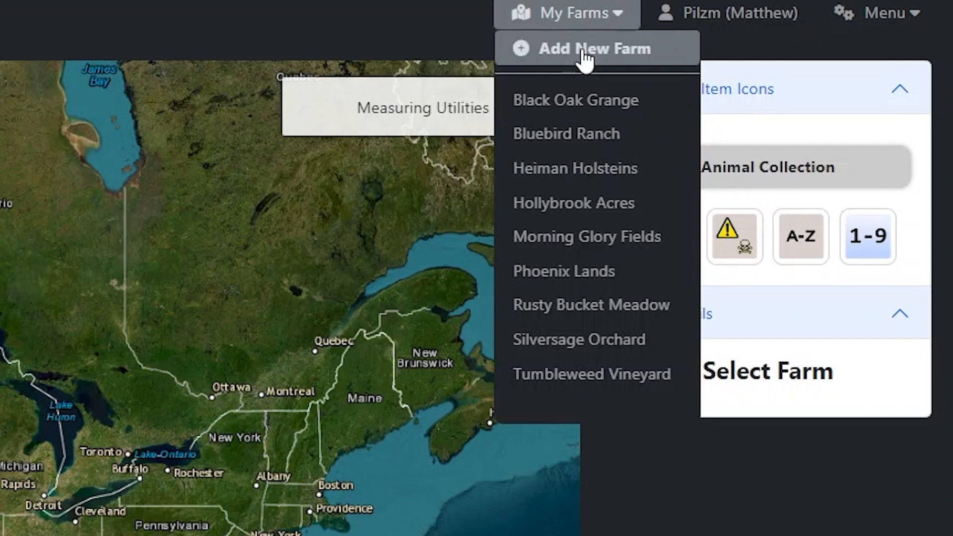
left_click(620, 20)
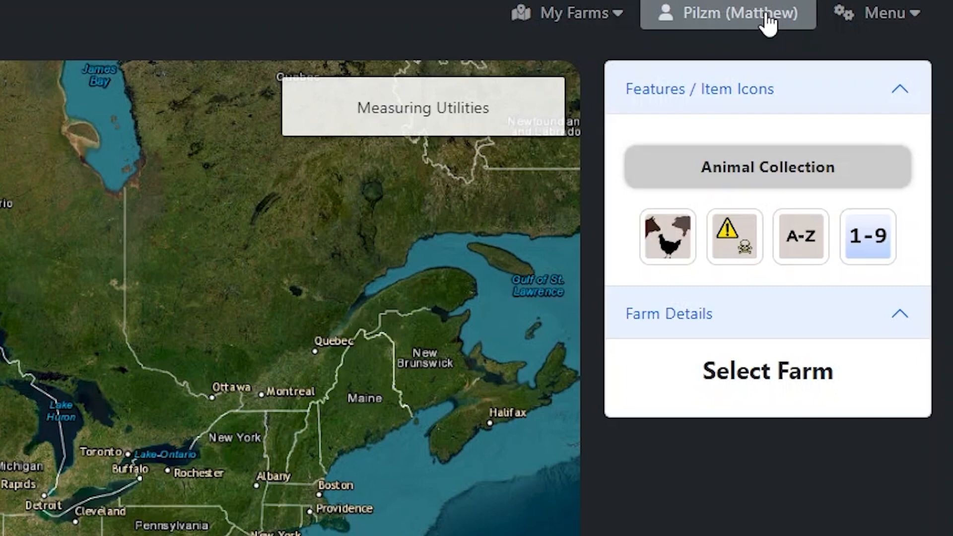
left_click(915, 20)
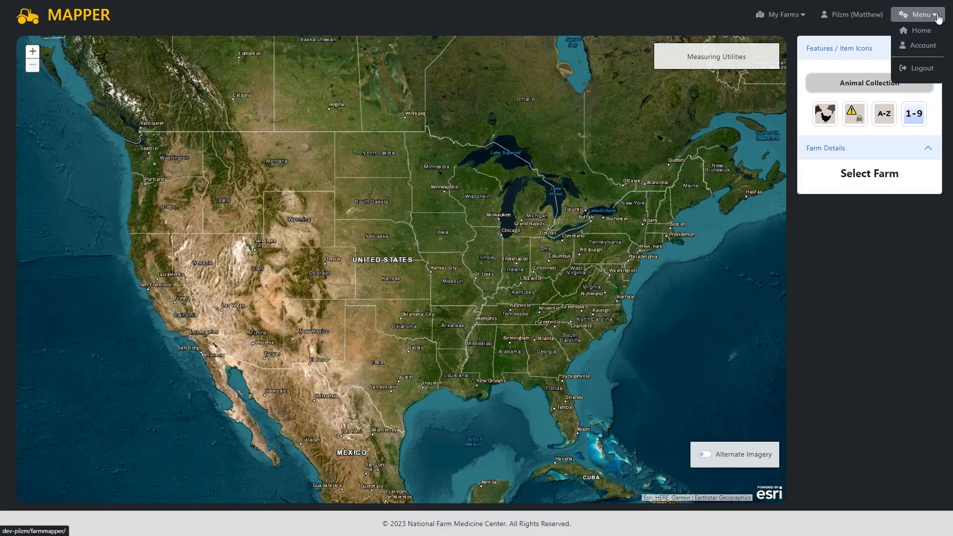
left_click(917, 17)
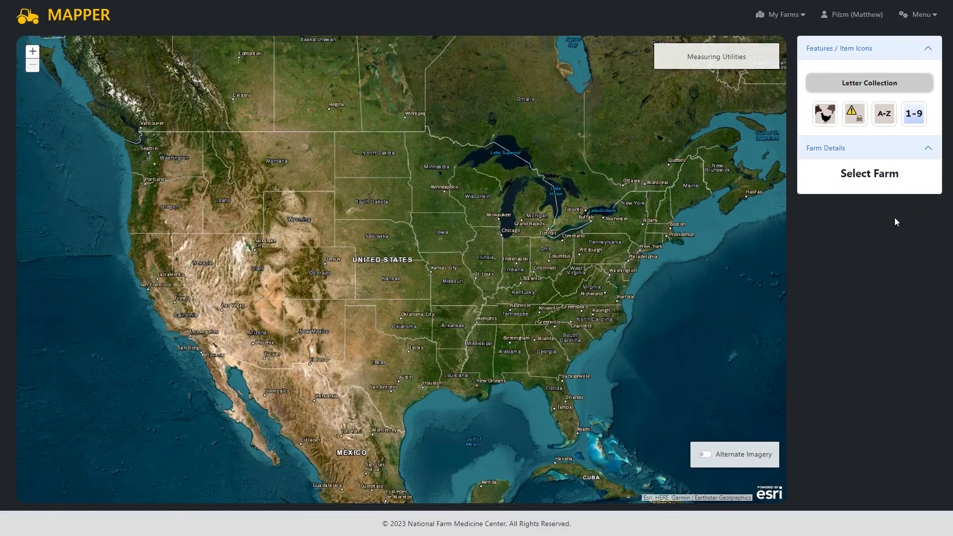
Browse the animal, general and letter icon collections available for placing on the map, and close the collection
left_click(824, 114)
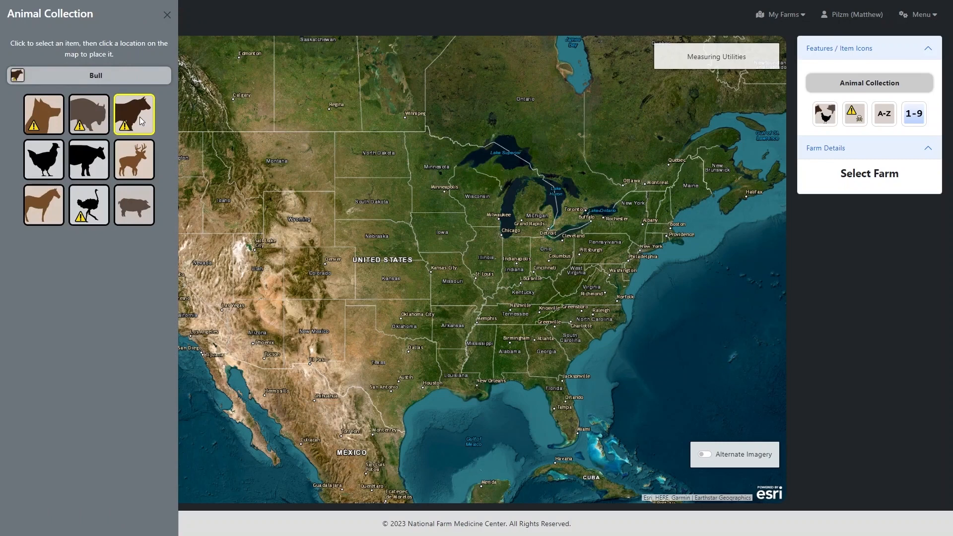
left_click(850, 116)
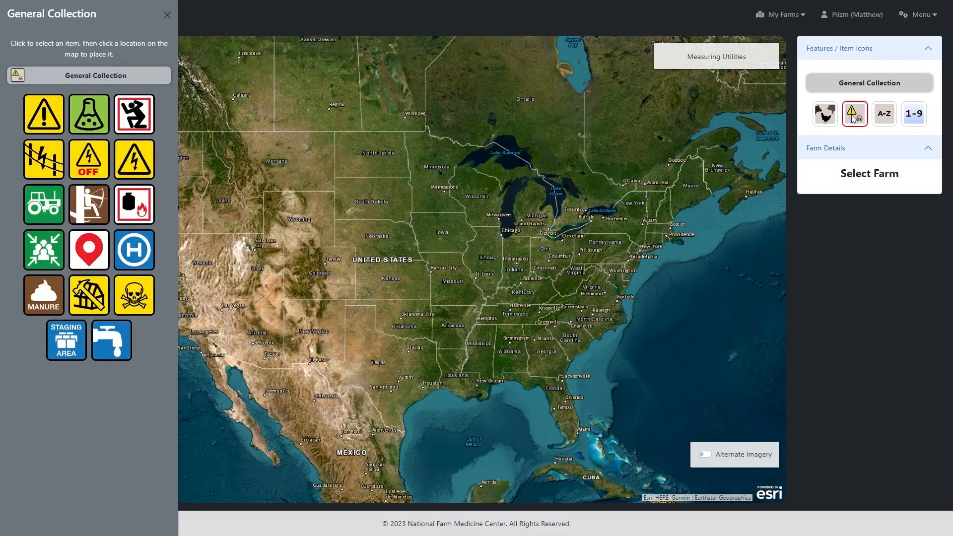
left_click(883, 114)
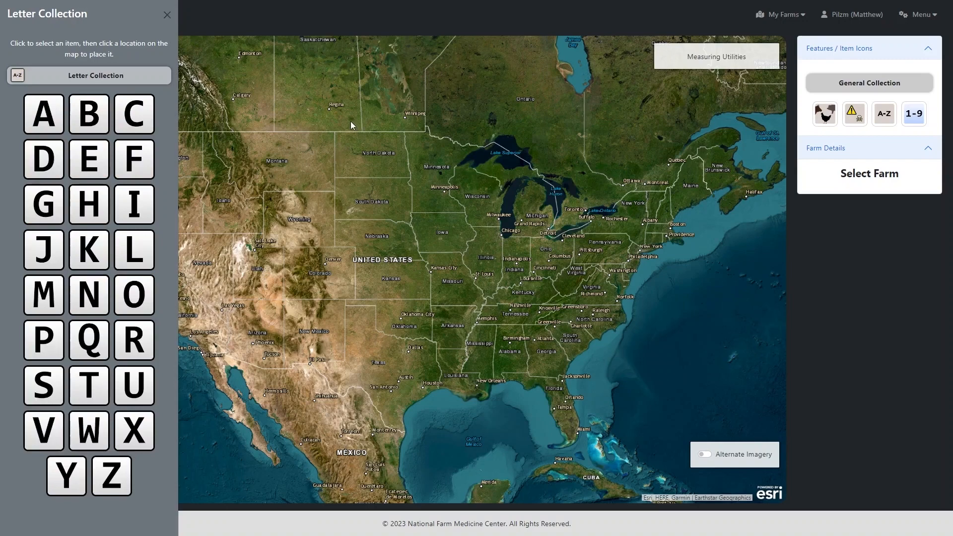
left_click(849, 115)
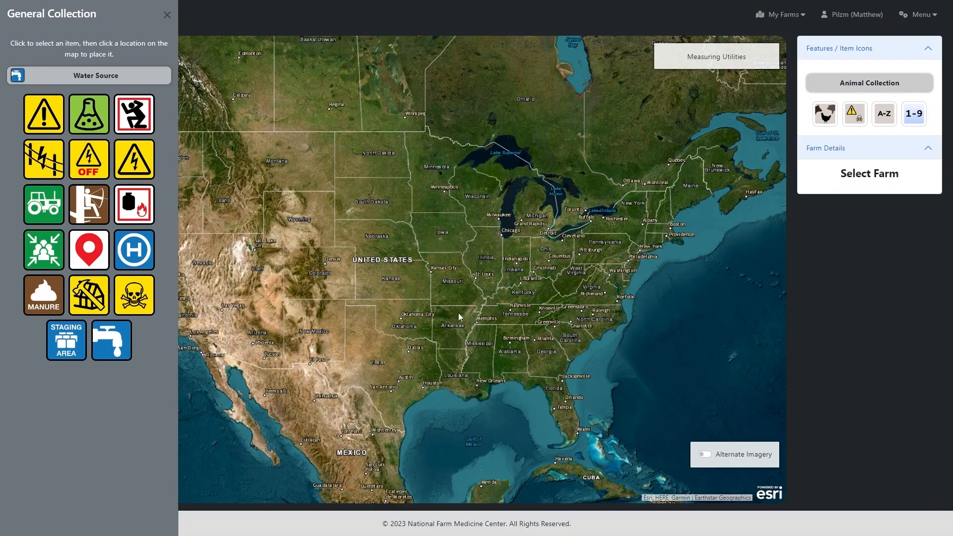
left_click(167, 16)
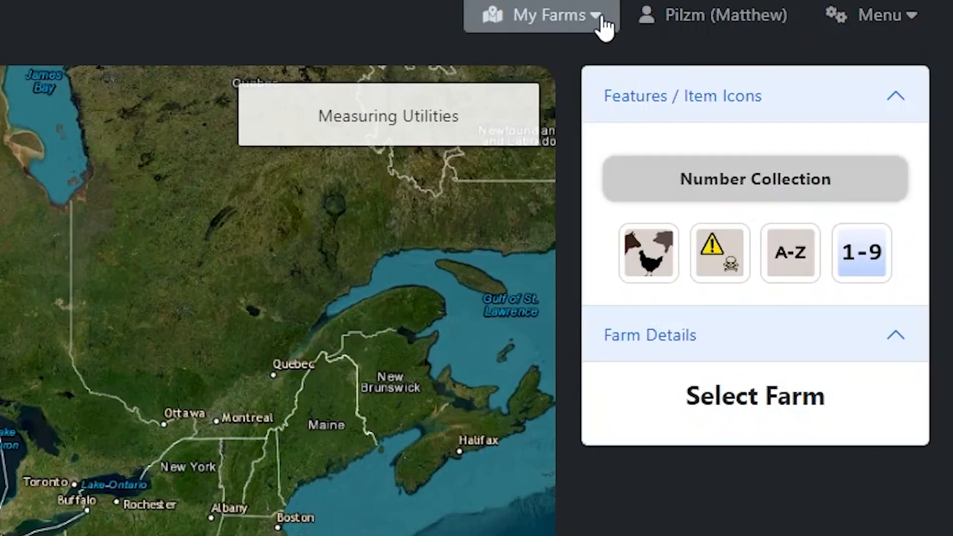
Create a new farm site named Heiman Holsteins with its street address, city, state and postal code
left_click(805, 19)
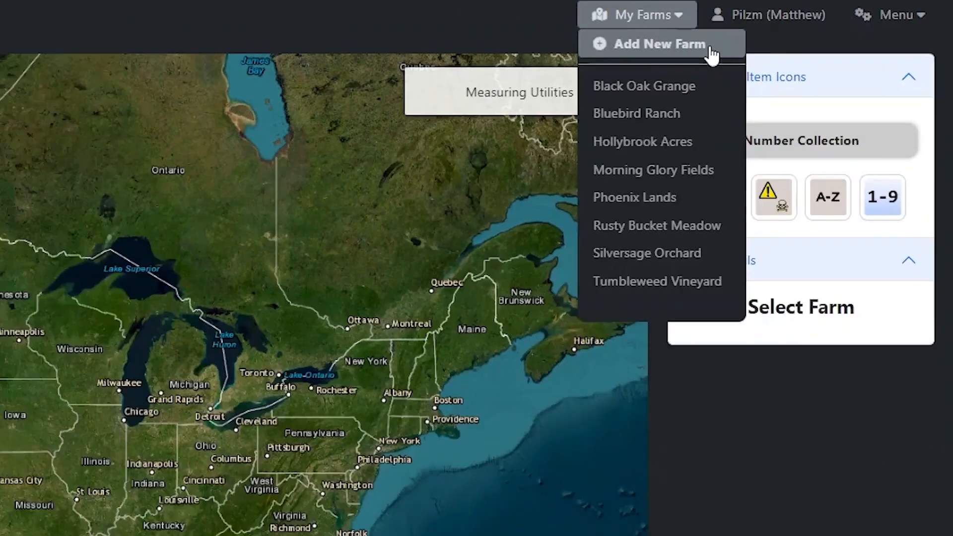
left_click(625, 64)
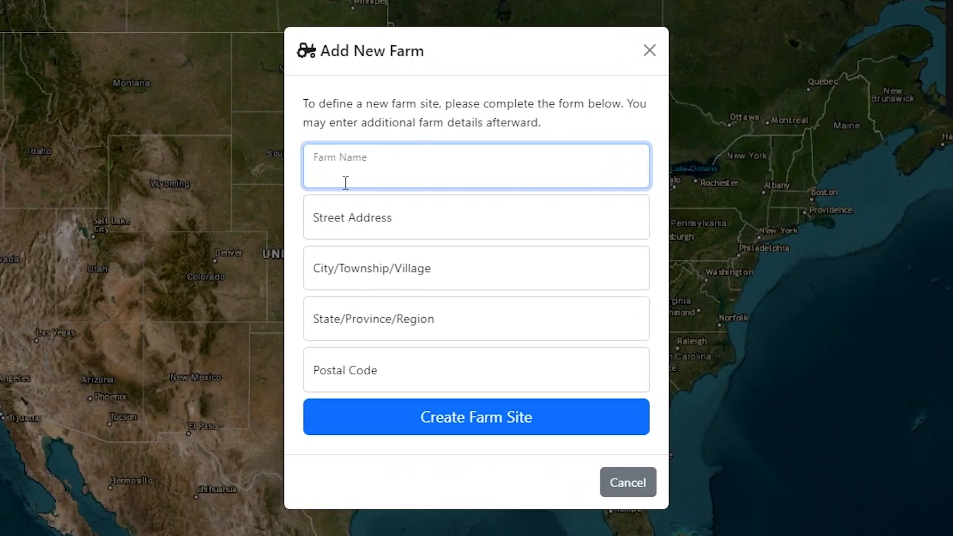
type("Heiman Holsteins")
left_click(407, 219)
left_click(431, 263)
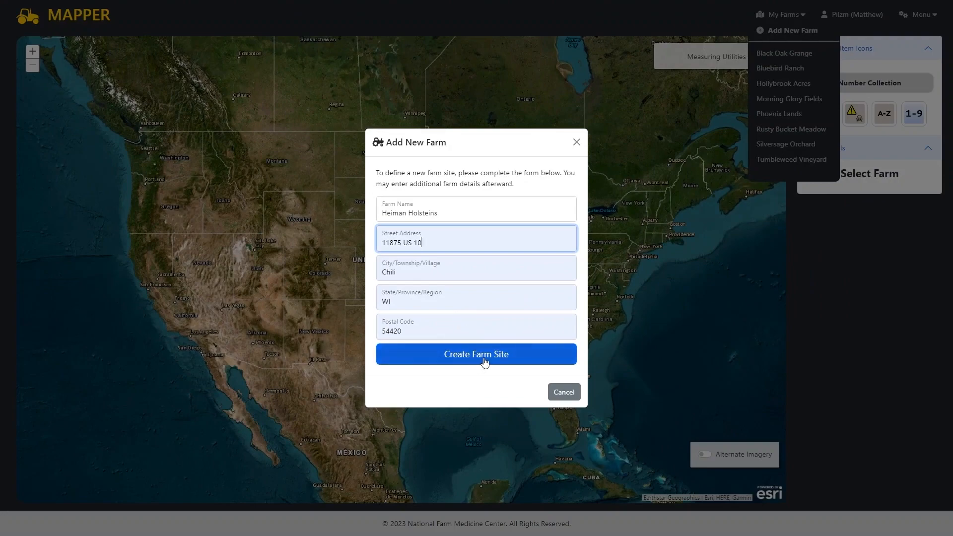
left_click(484, 360)
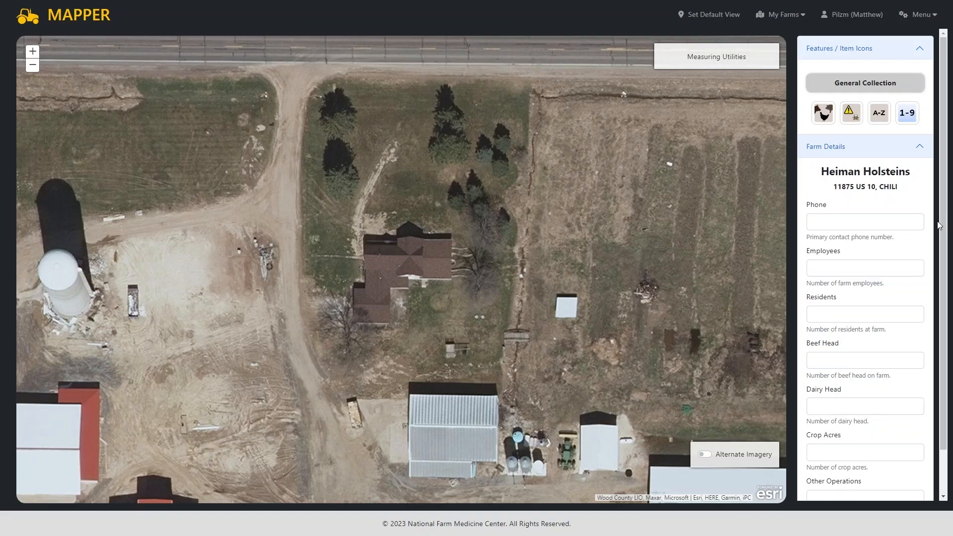
Enter 5 employees and 2 residents in the farm details for Heiman Holsteins
left_click(914, 267)
left_click(914, 267)
left_click(915, 267)
left_click(915, 267)
left_click(915, 267)
left_click(914, 312)
left_click(914, 313)
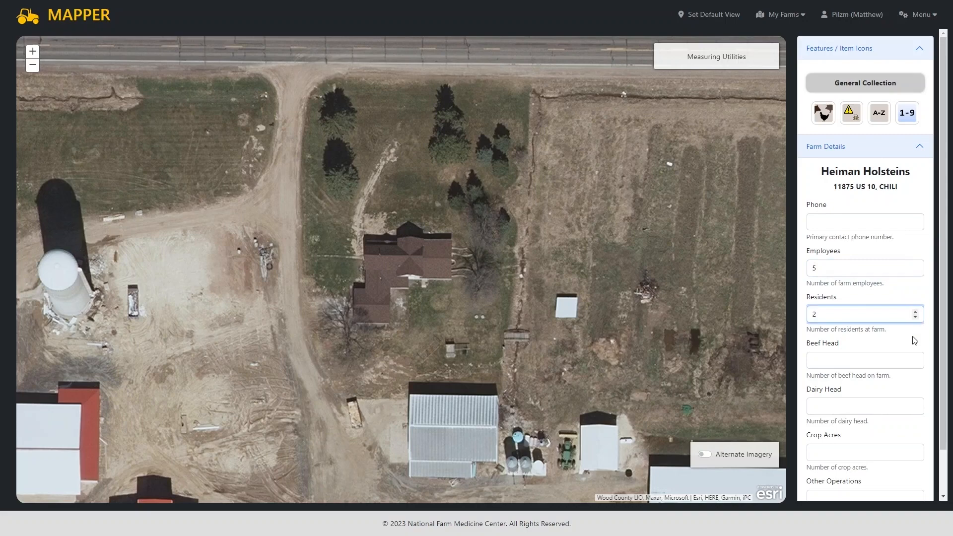
scroll(933, 328, "down", 1)
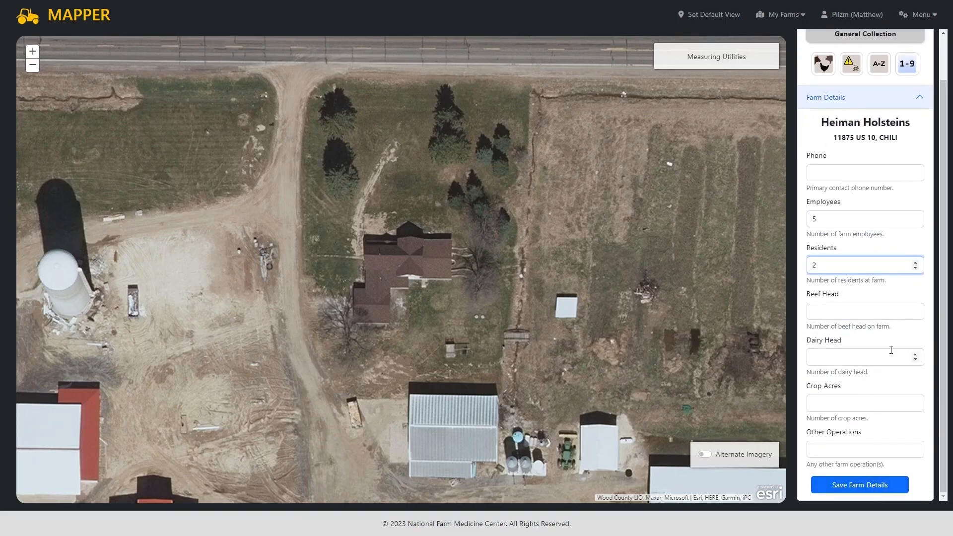
scroll(932, 385, "up", 1)
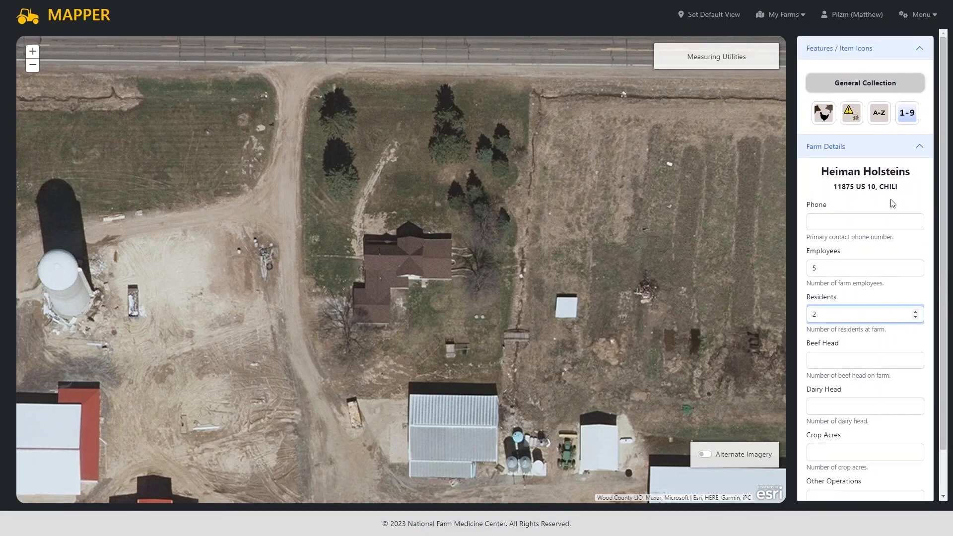
Save a default map view for Heiman Holsteins that frames the barns, silo, house and nearby buildings together
left_click_drag(430, 296, 373, 199)
left_click_drag(577, 317, 503, 290)
left_click_drag(418, 251, 388, 165)
left_click_drag(338, 217, 279, 312)
left_click_drag(293, 239, 427, 272)
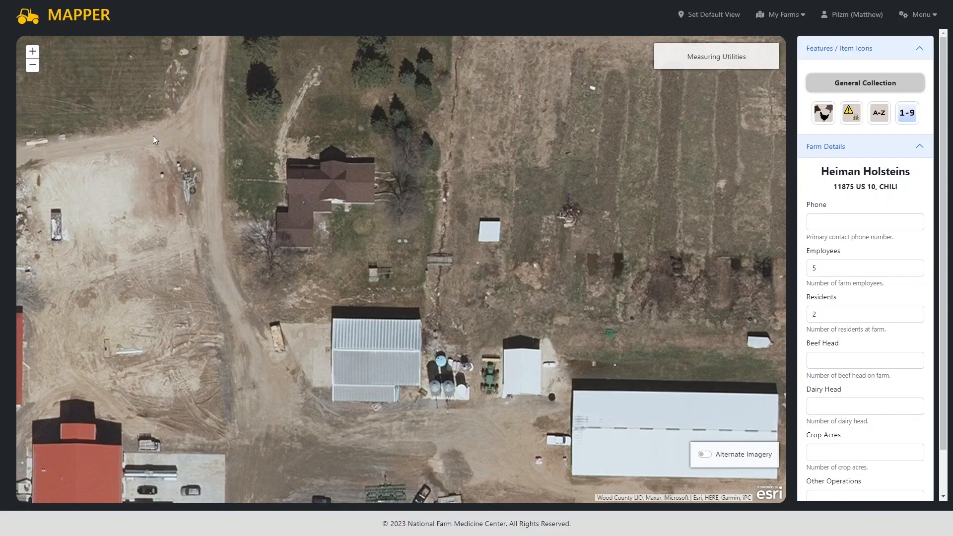
scroll(432, 248, "down", 1)
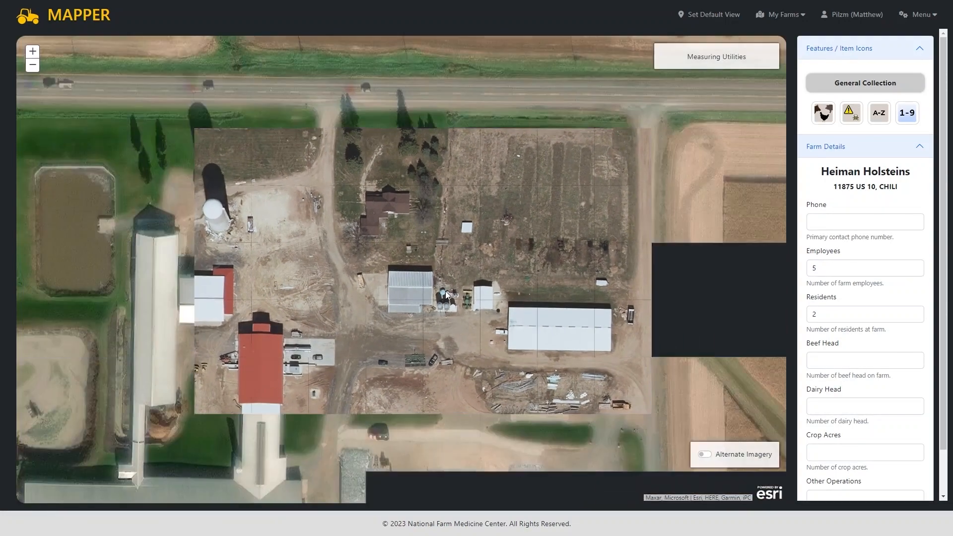
left_click_drag(379, 372, 444, 271)
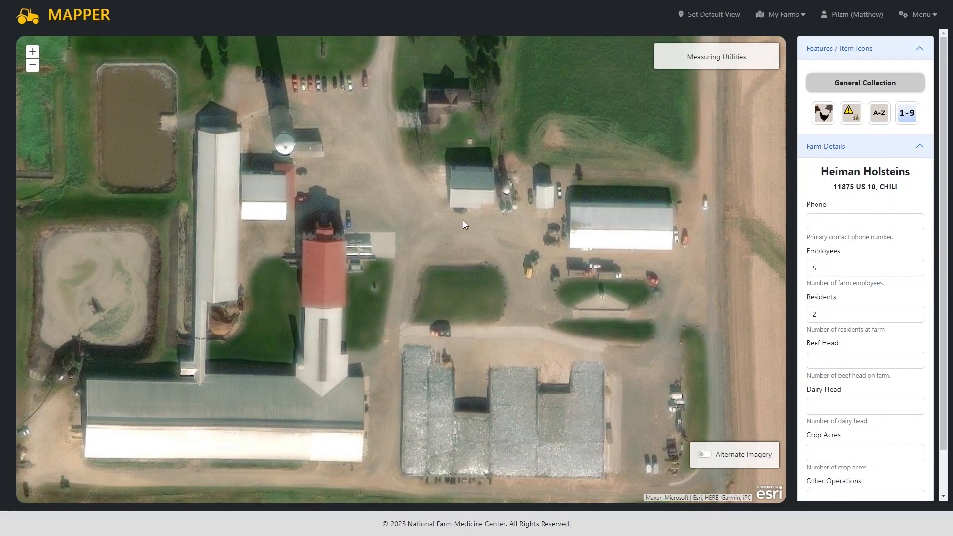
left_click_drag(445, 237, 445, 230)
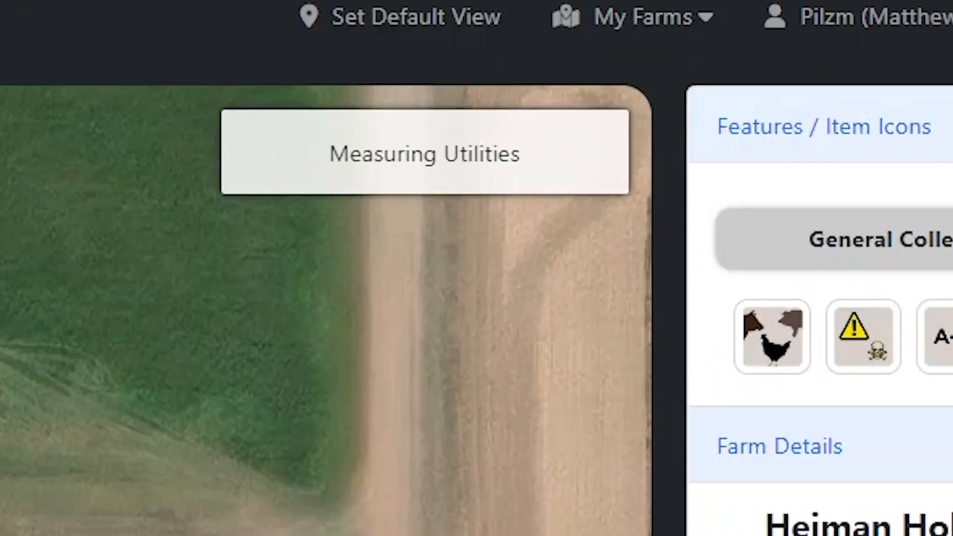
left_click(407, 29)
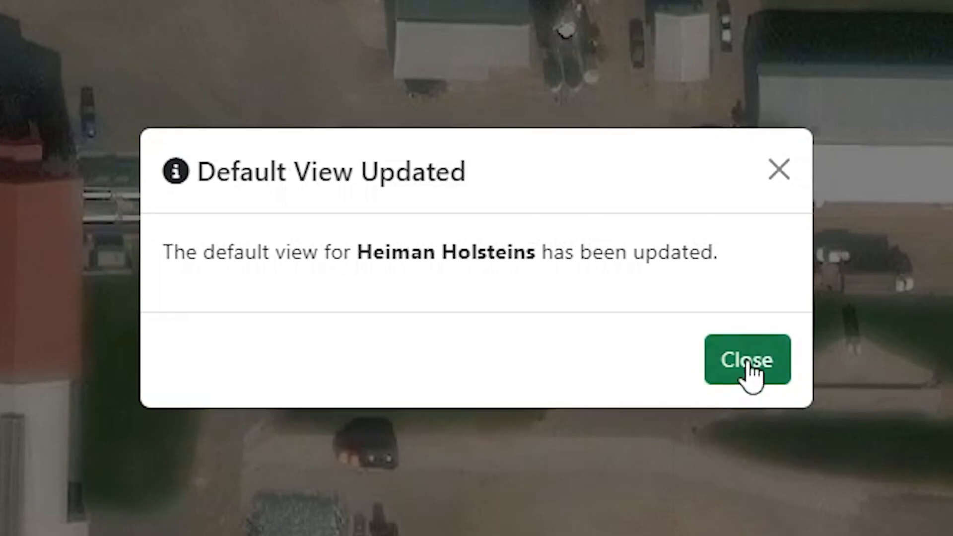
left_click(751, 373)
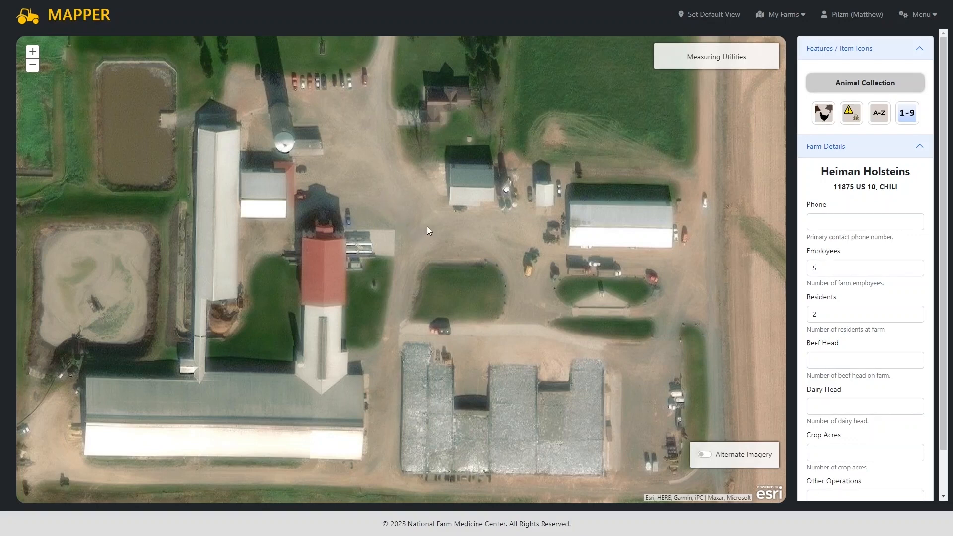
Compare the farm's aerial imagery at close and wide zoom levels, and switch the map to the alternate imagery
left_click_drag(411, 178, 427, 241)
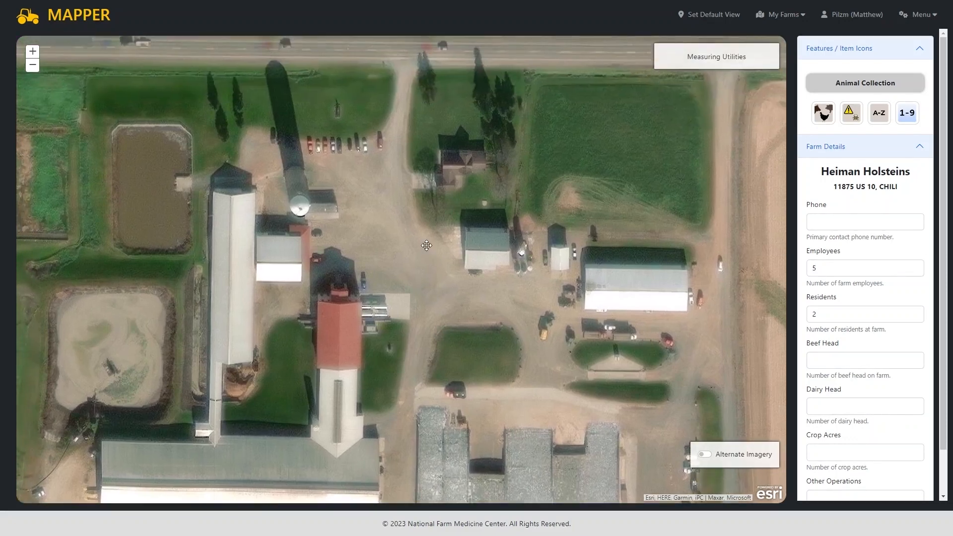
scroll(489, 232, "up", 2)
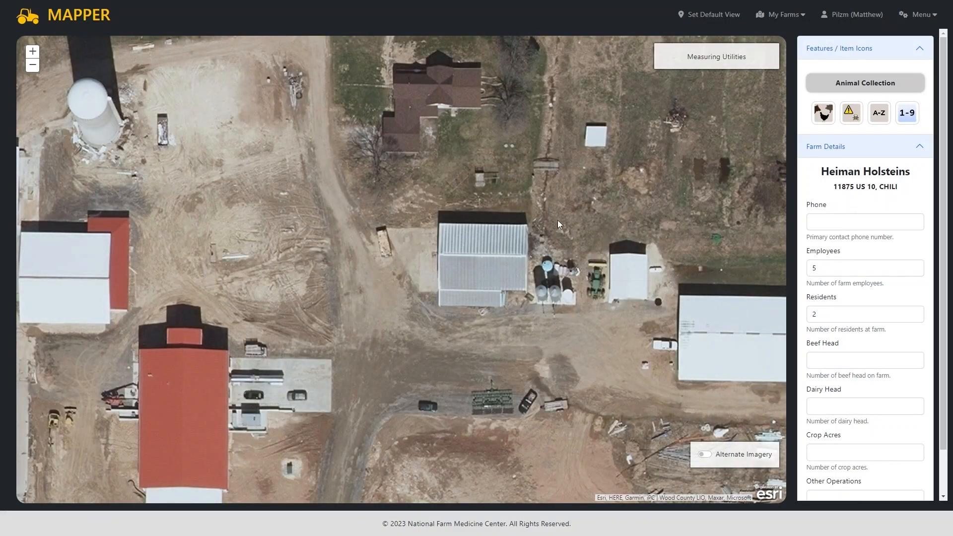
left_click_drag(550, 309, 486, 307)
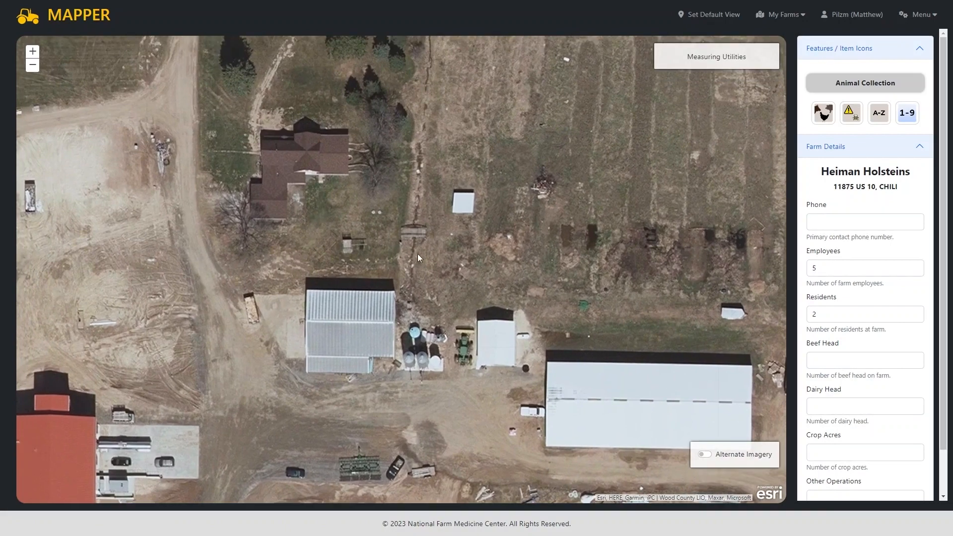
left_click_drag(446, 457, 453, 308)
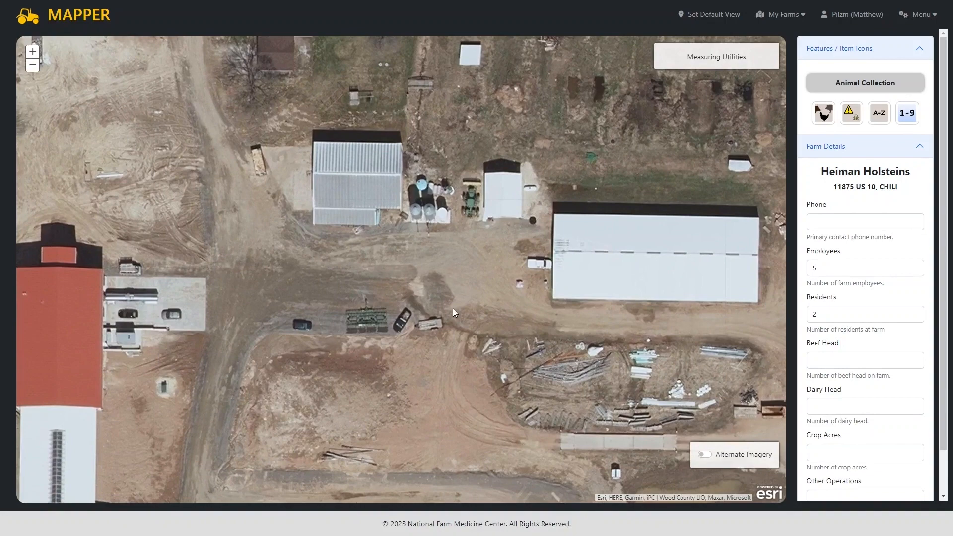
scroll(452, 309, "down", 1)
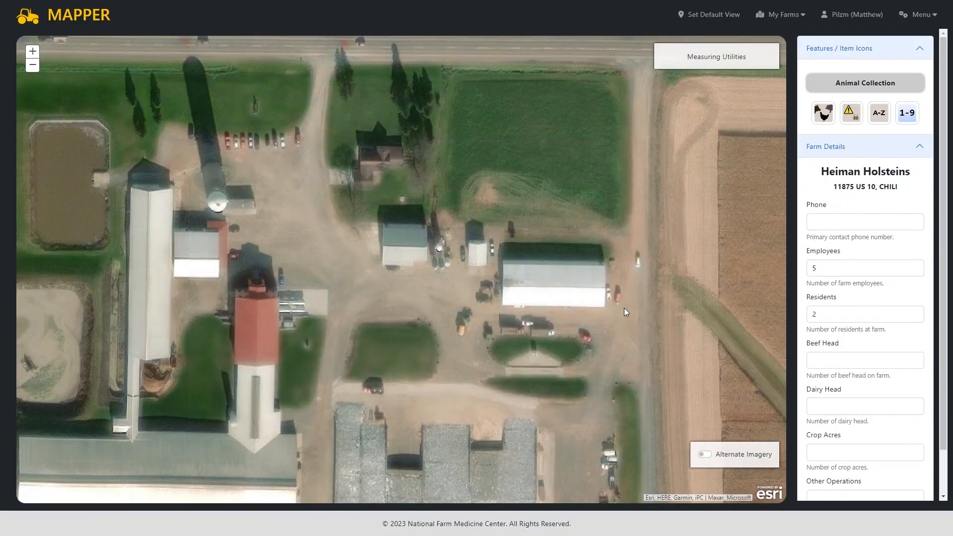
left_click_drag(388, 274, 415, 288)
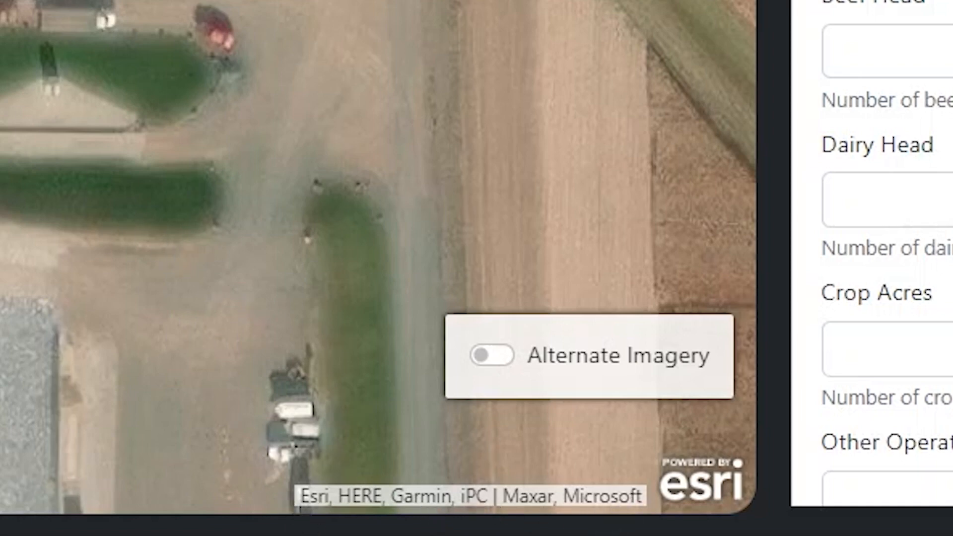
left_click_drag(378, 257, 432, 315)
scroll(378, 257, "up", 3)
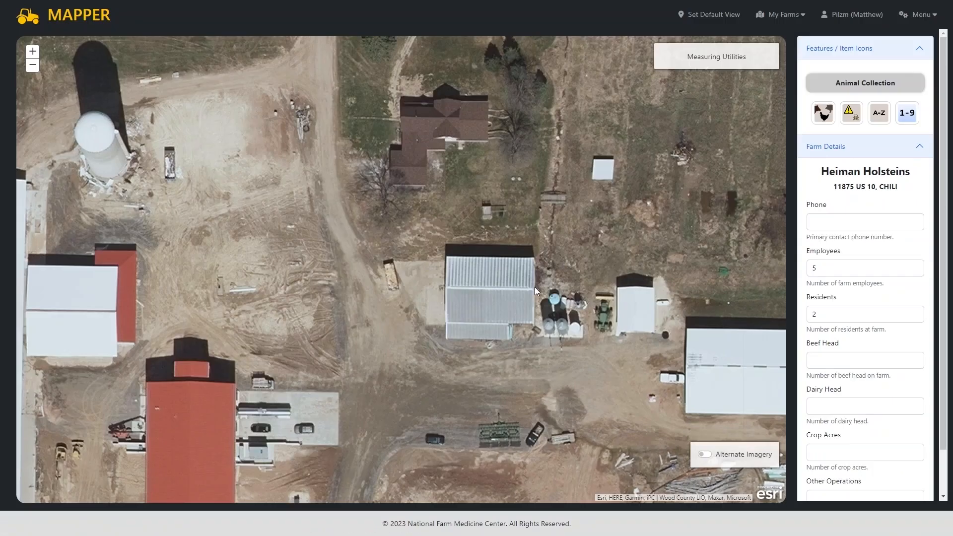
left_click_drag(528, 285, 478, 297)
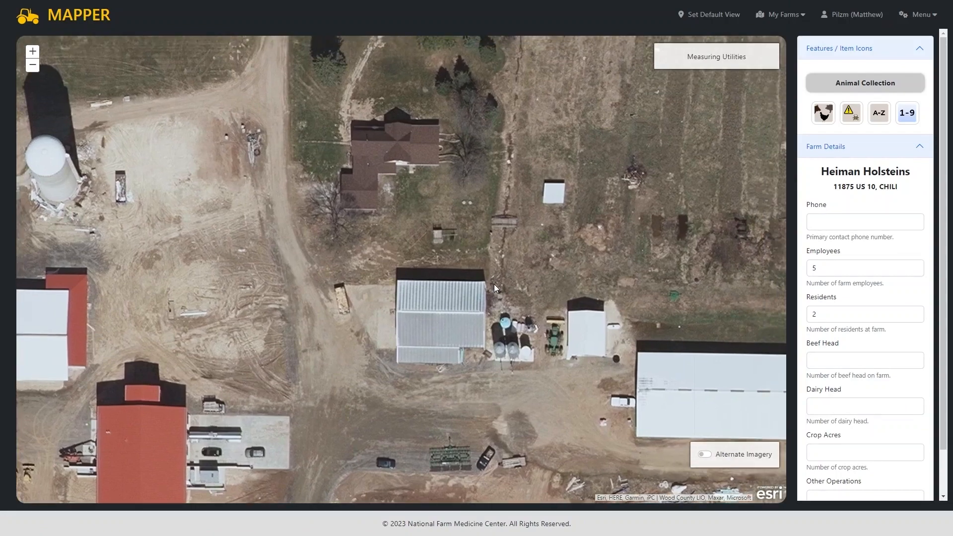
scroll(493, 284, "down", 1)
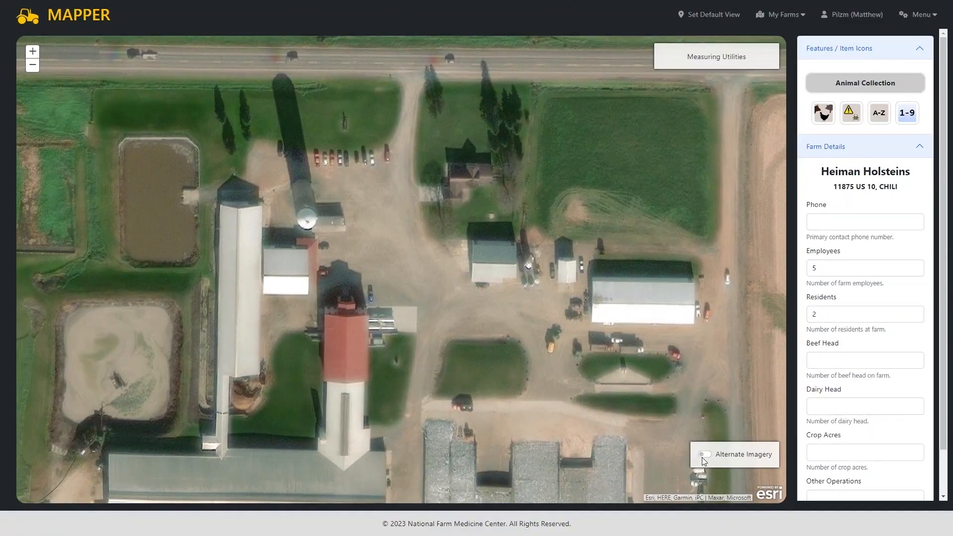
left_click(703, 455)
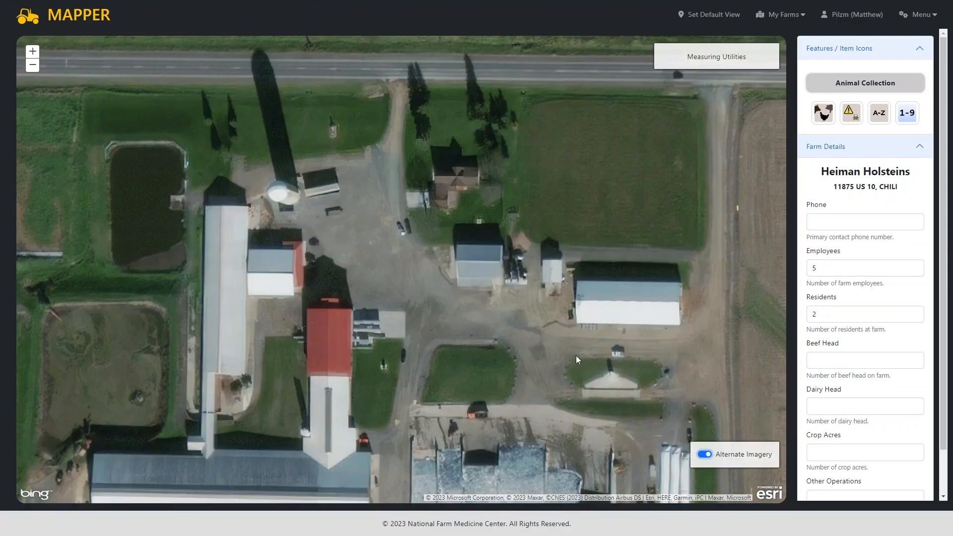
Compare the standard and alternate aerial imagery of the farm, finishing with the alternate imagery turned off
left_click(704, 454)
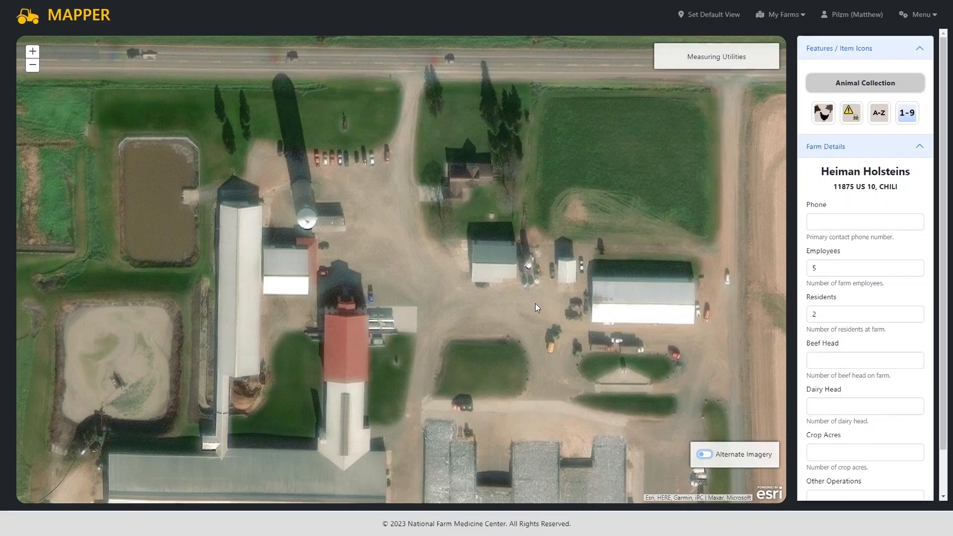
left_click_drag(535, 302, 523, 321)
left_click(711, 454)
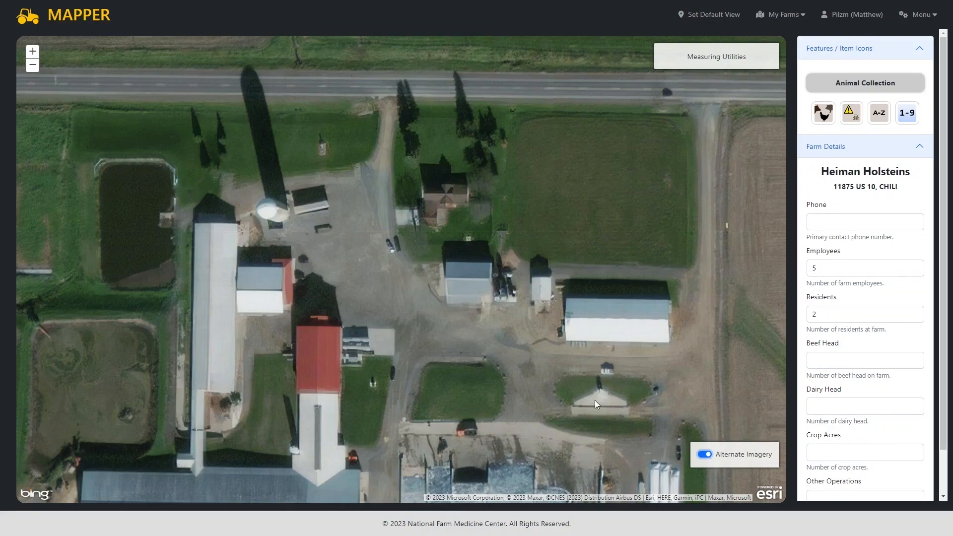
left_click(704, 455)
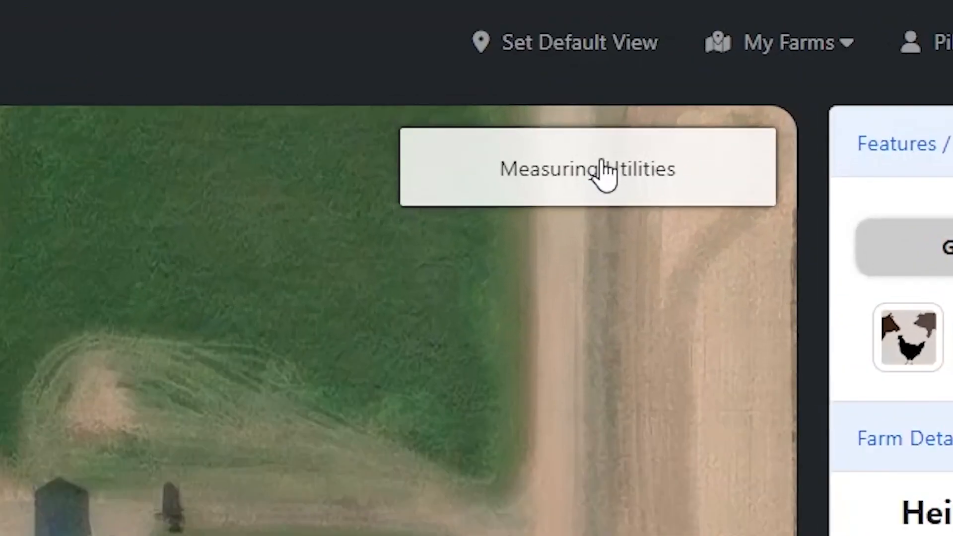
Measure the distance in feet from the dirt road along the crop field across the yard to the red-roofed barn
left_click(720, 57)
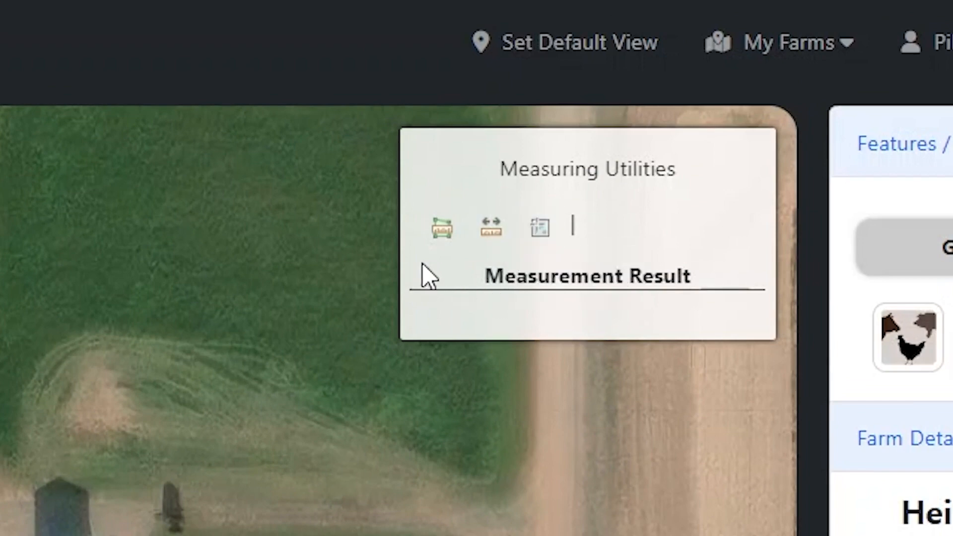
left_click(490, 233)
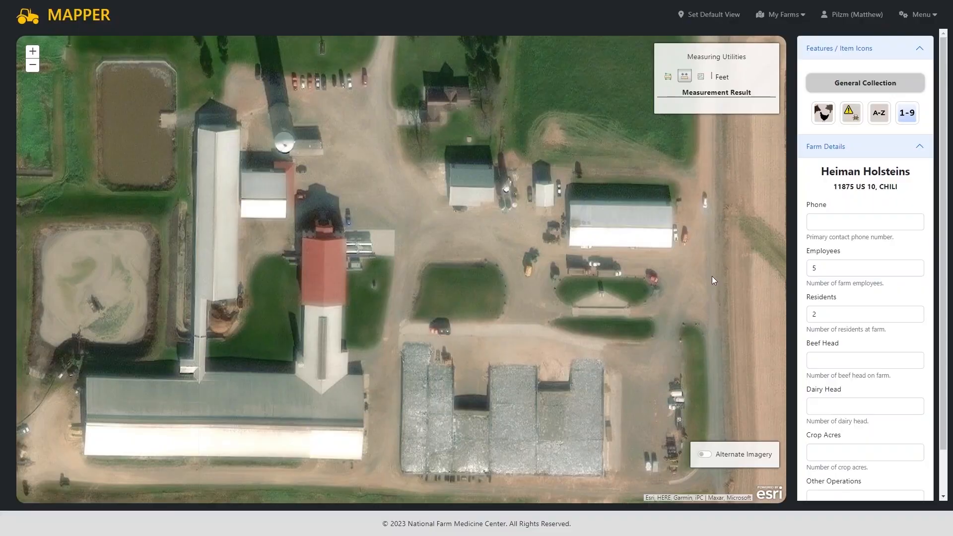
left_click(717, 266)
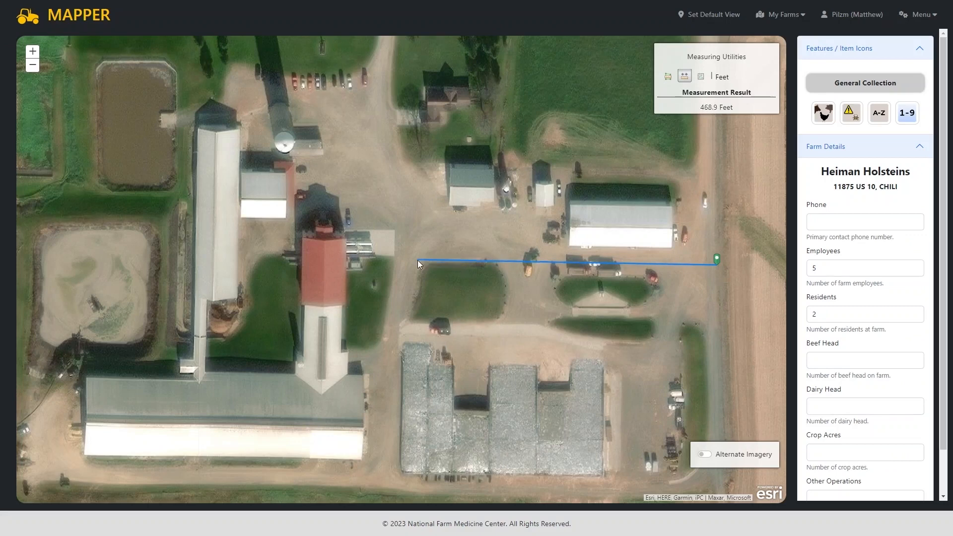
left_click(353, 255)
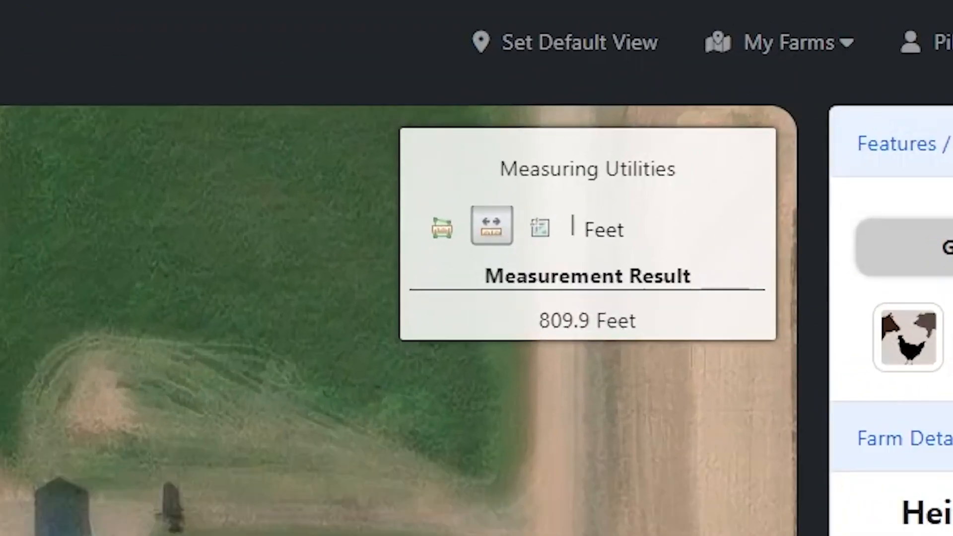
left_click(491, 239)
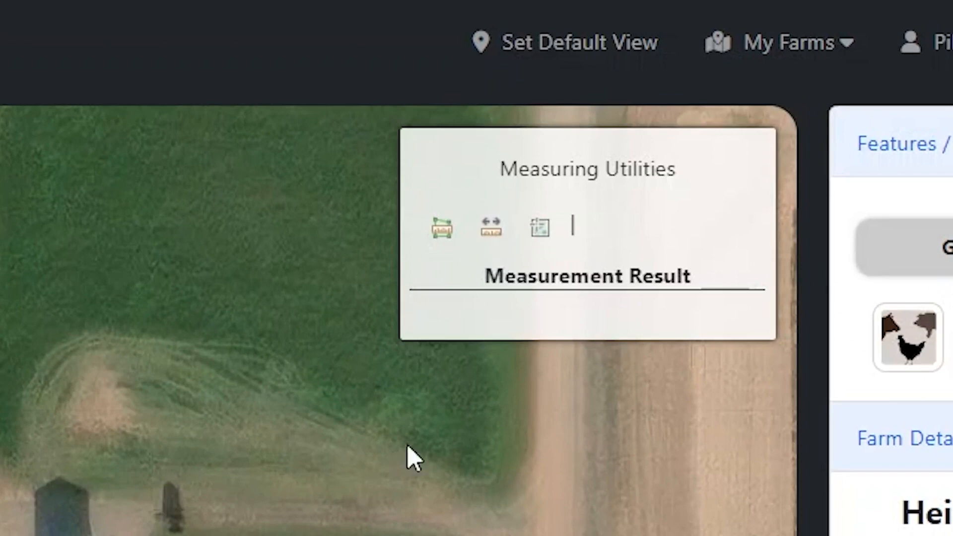
Measure the roof area in square feet of the shed just south of the house by outlining its four corners
left_click(445, 231)
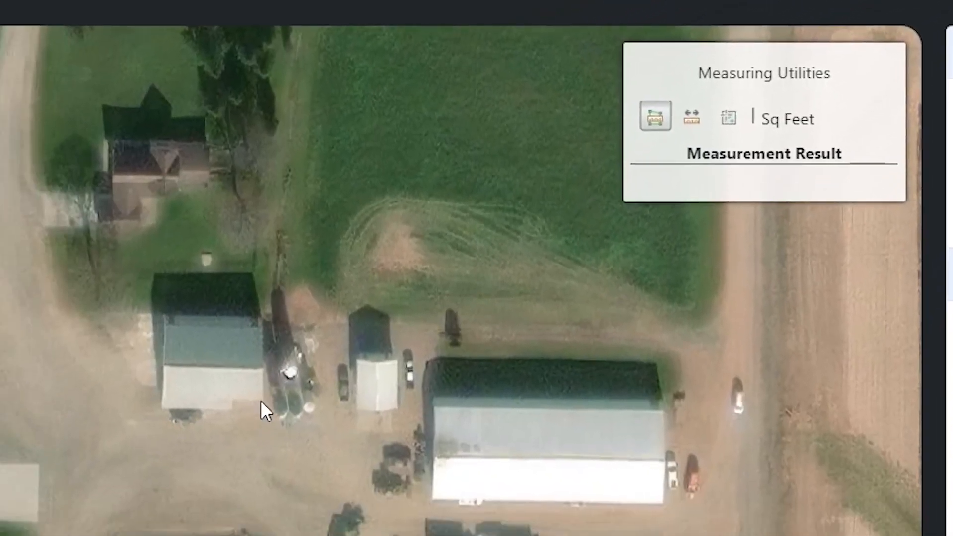
left_click(259, 398)
left_click(260, 328)
left_click(161, 325)
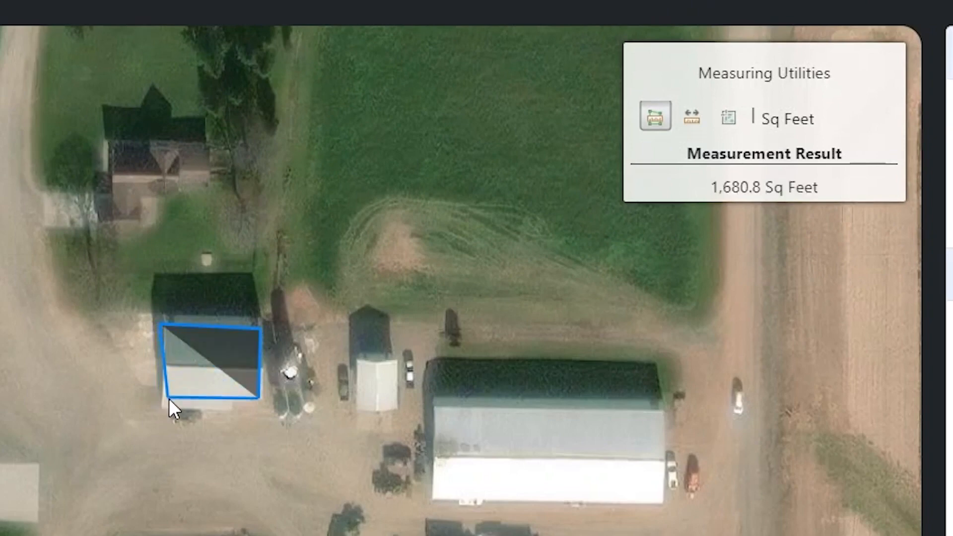
double_click(166, 406)
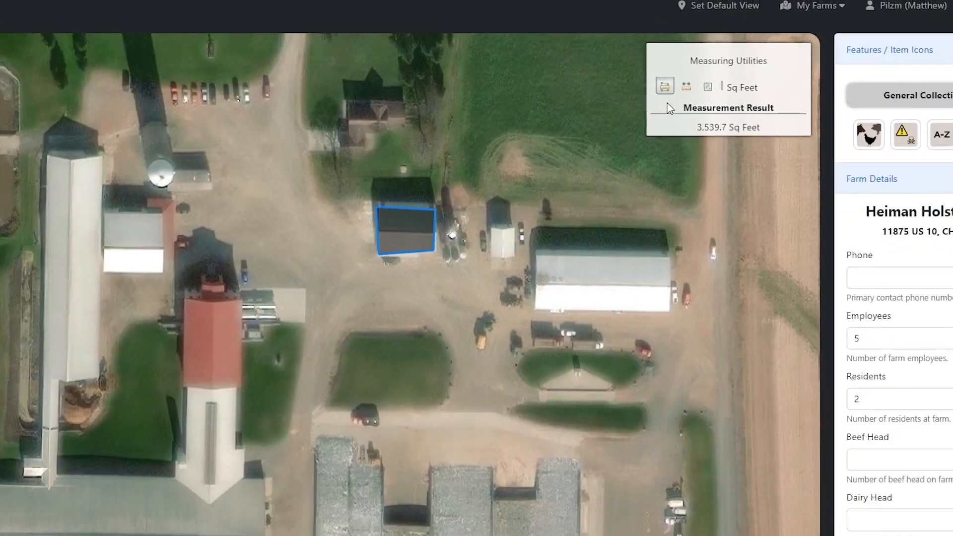
left_click(655, 117)
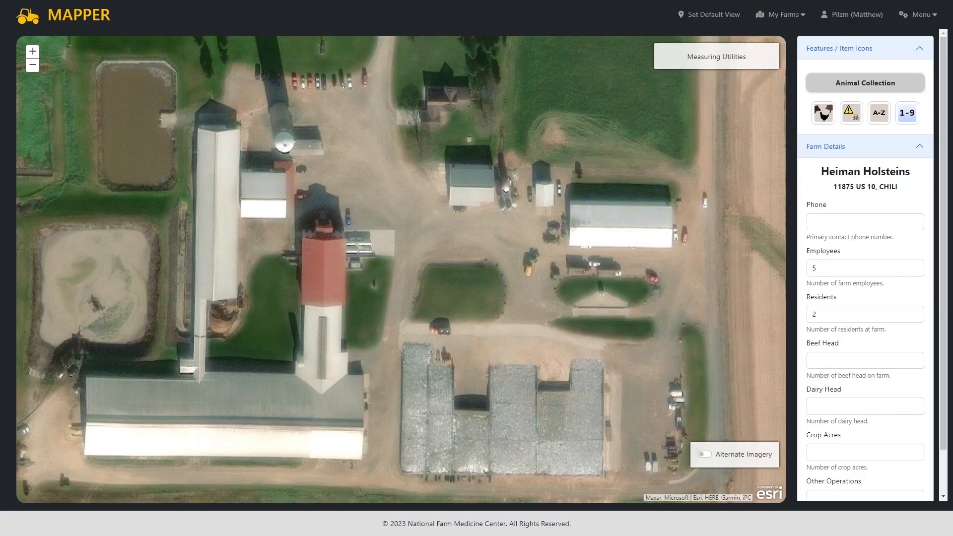
Place a cow marker on the long white-roofed barn and a Bull marker on the grey covered area in the farm's south
left_click(822, 114)
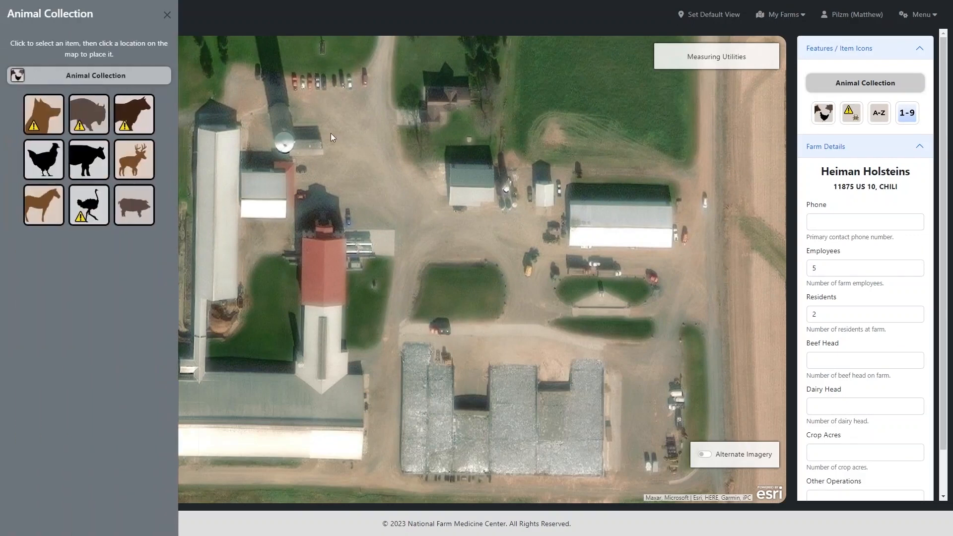
left_click(90, 161)
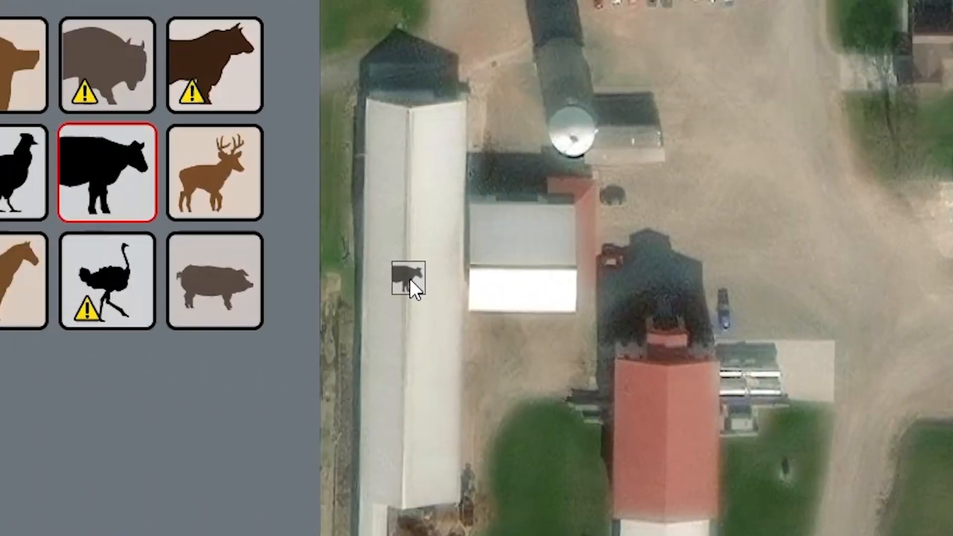
left_click(409, 278)
left_click(252, 64)
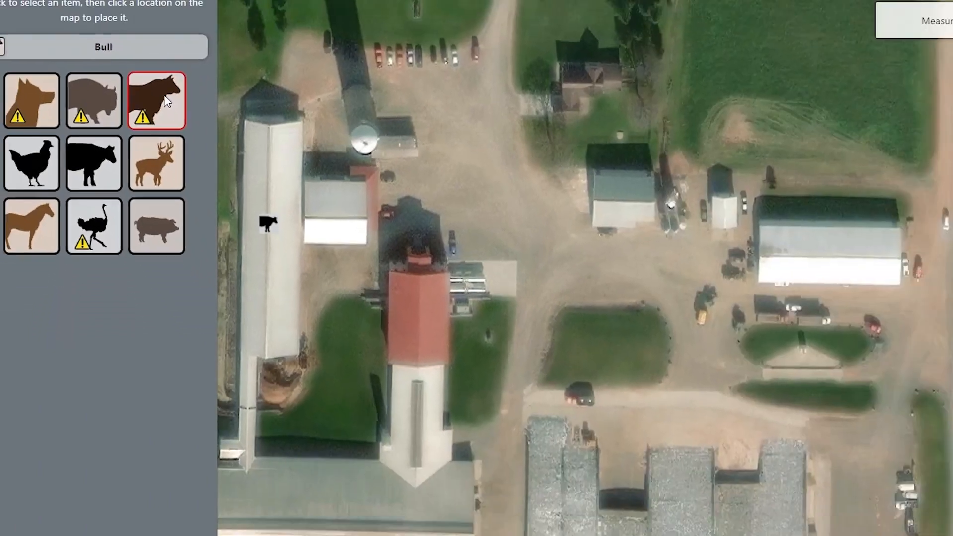
left_click(576, 434)
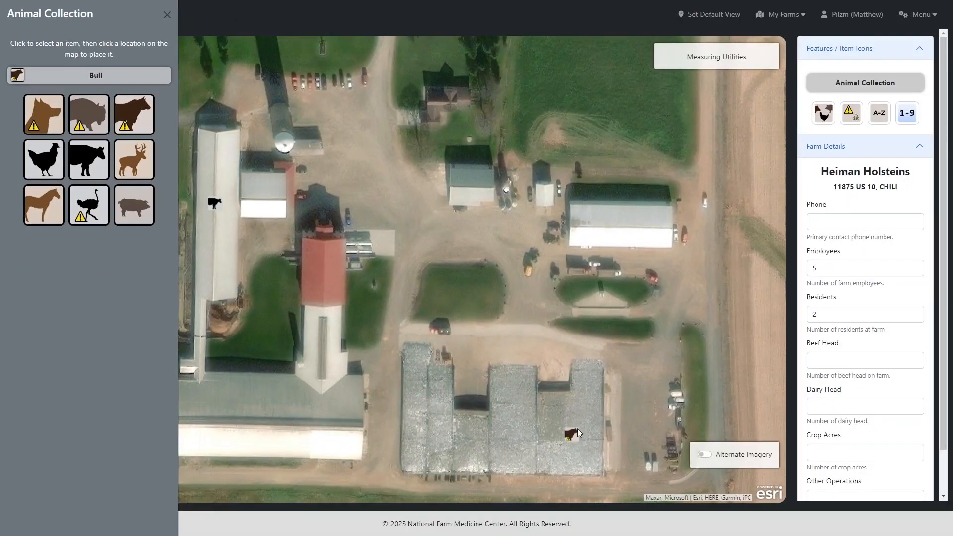
Place a Helicopter Landing Zone marker in the green field east of the house
left_click(850, 117)
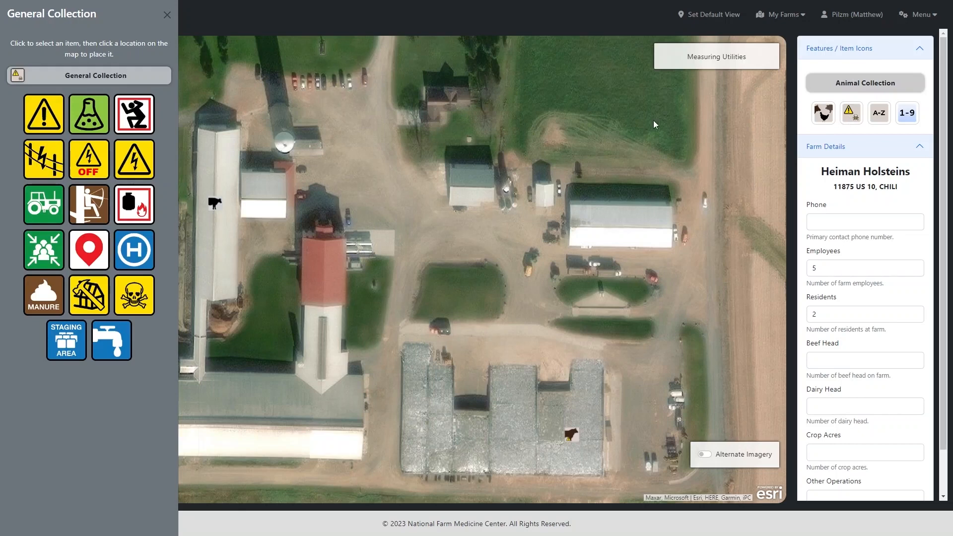
left_click(137, 253)
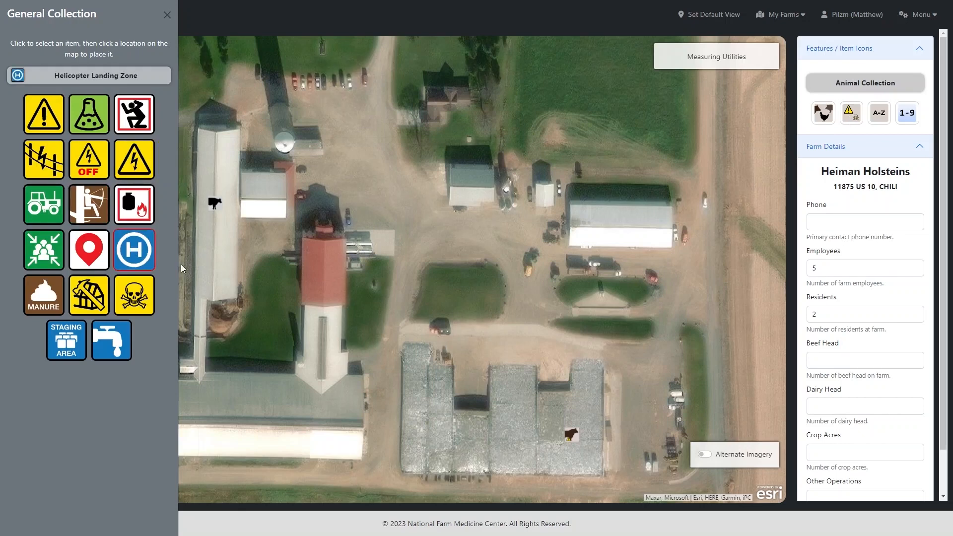
left_click(598, 85)
Place the green meeting-point marker on the house and an Equipment marker on the red-roofed barn
left_click(72, 248)
left_click(54, 252)
left_click(443, 102)
left_click(43, 204)
left_click(324, 272)
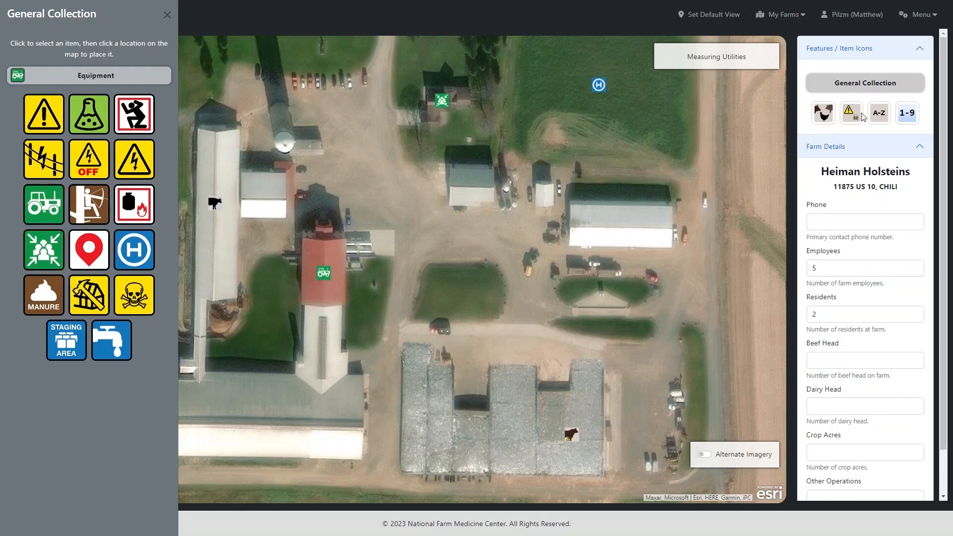
Place the letter marker Identifier A on the large white-roofed shed east of the yard
left_click(879, 113)
left_click(59, 120)
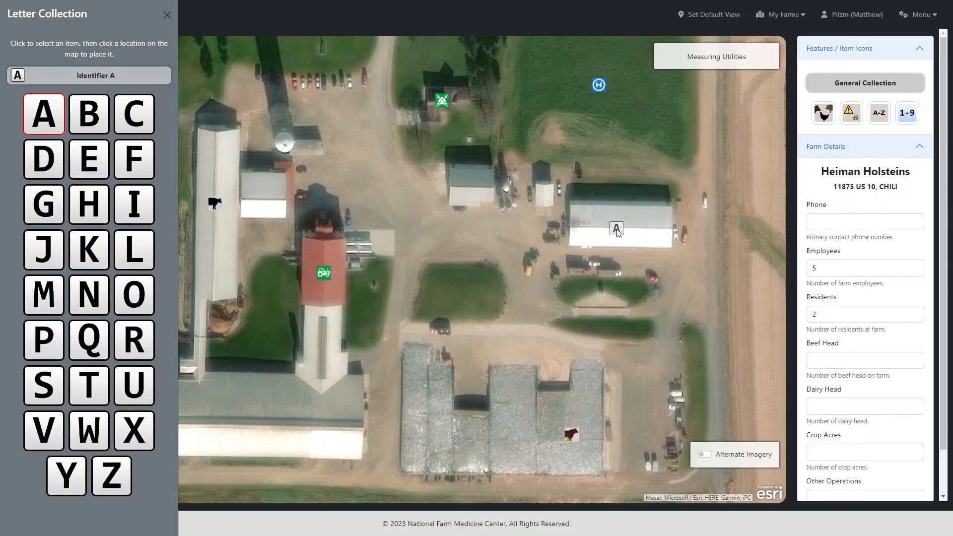
left_click(616, 228)
left_click(167, 14)
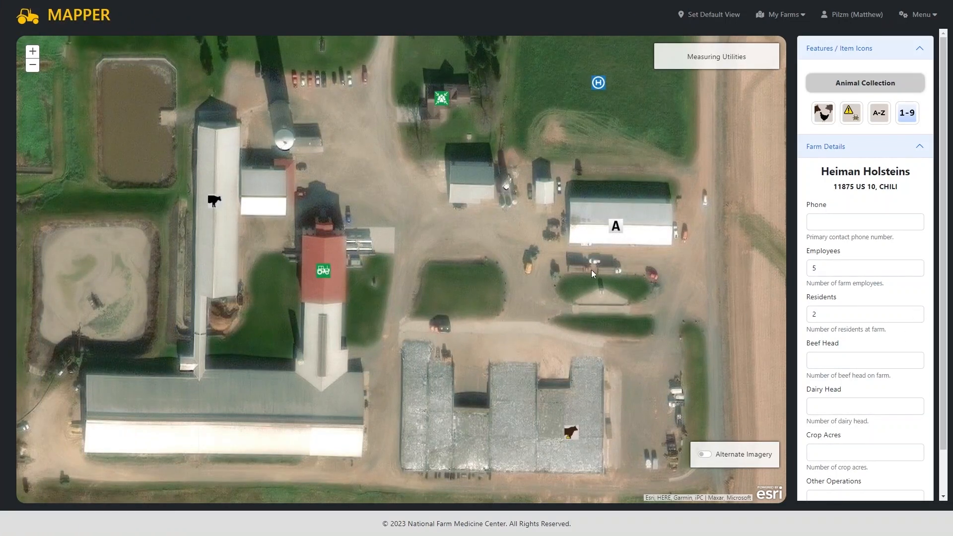
View the Identifier A marker's details and zoom the map to that marker
left_click(616, 226)
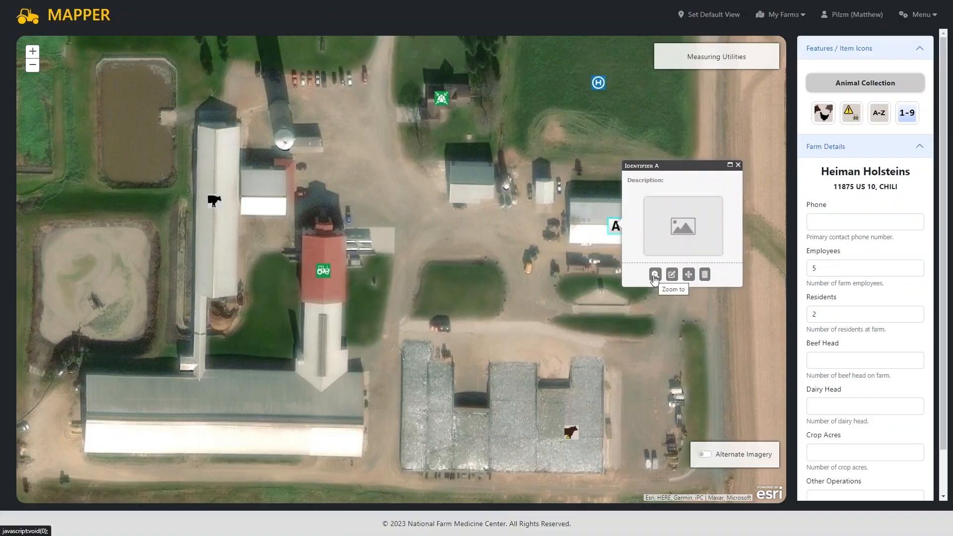
left_click(655, 275)
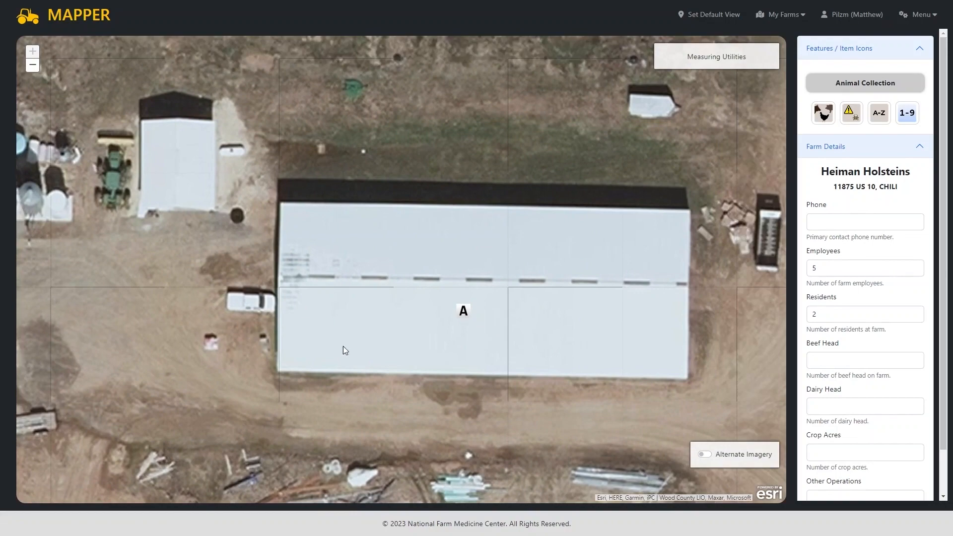
scroll(469, 321, "down", 1)
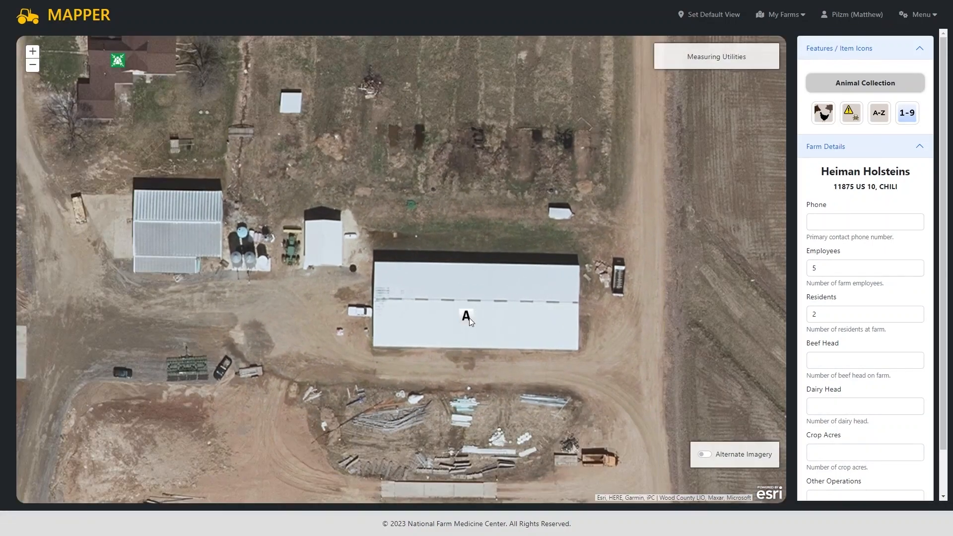
left_click(466, 314)
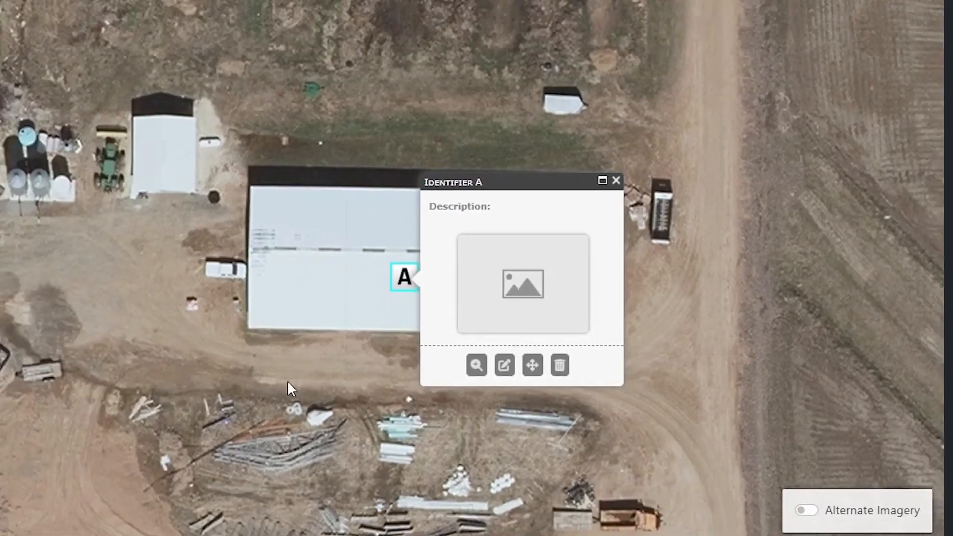
Title the red barn's Equipment marker "Equipment - Tractor" and describe it as "This is an example tractor."
mouse_move(150, 384)
left_mouse_down()
mouse_move(526, 374)
mouse_move(579, 363)
mouse_move(606, 345)
left_mouse_up()
left_click_drag(395, 376, 604, 350)
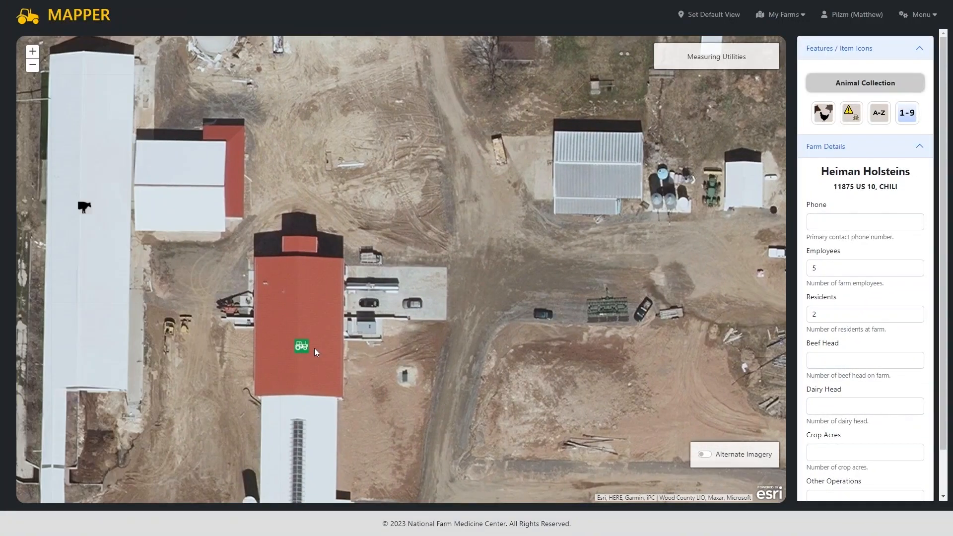
left_click(300, 346)
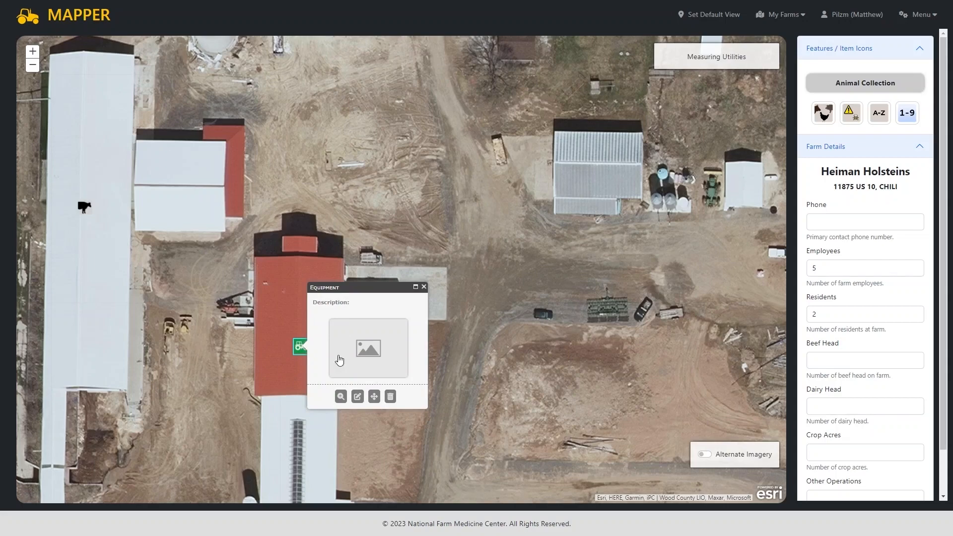
left_click(357, 397)
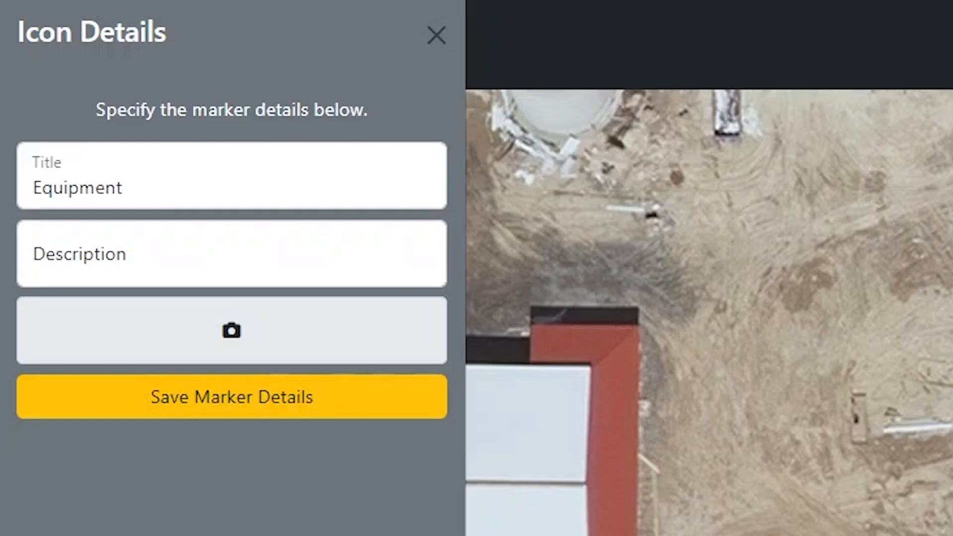
left_click(153, 189)
type("- Tractor")
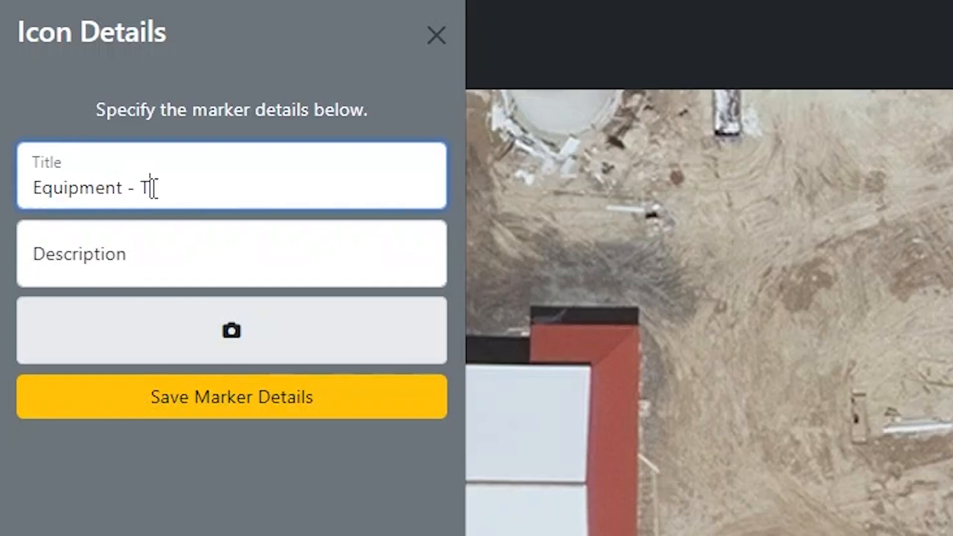
key("Tab")
type("This is an exam")
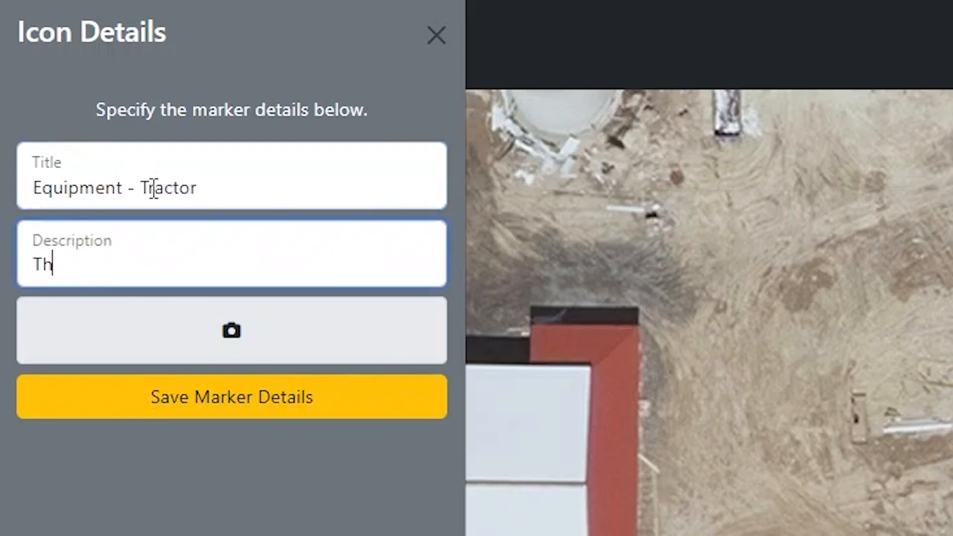
type("ple tractor.")
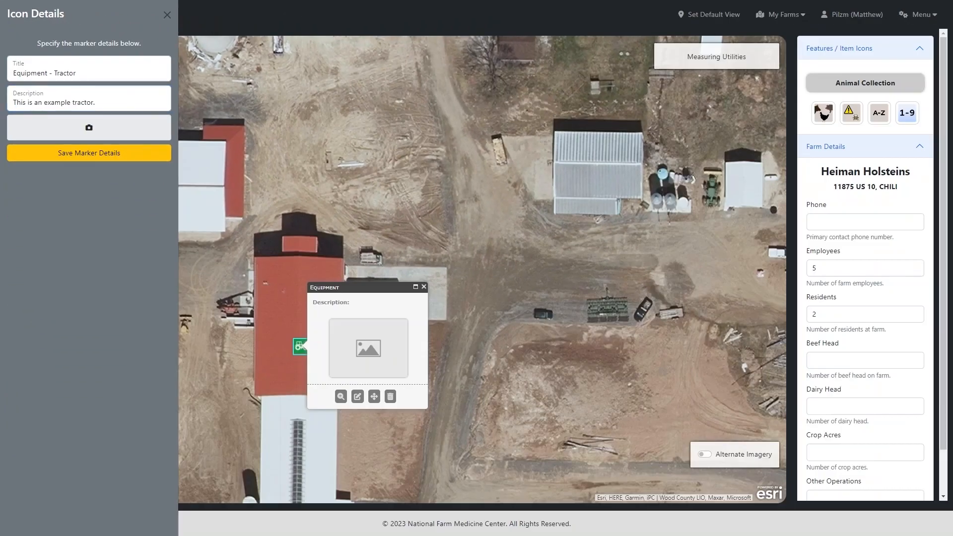
Attach the tractor photo to the equipment marker, save the marker details and reopen the marker to review them
left_click_drag(952, 117, 629, 140)
left_click_drag(463, 205, 108, 132)
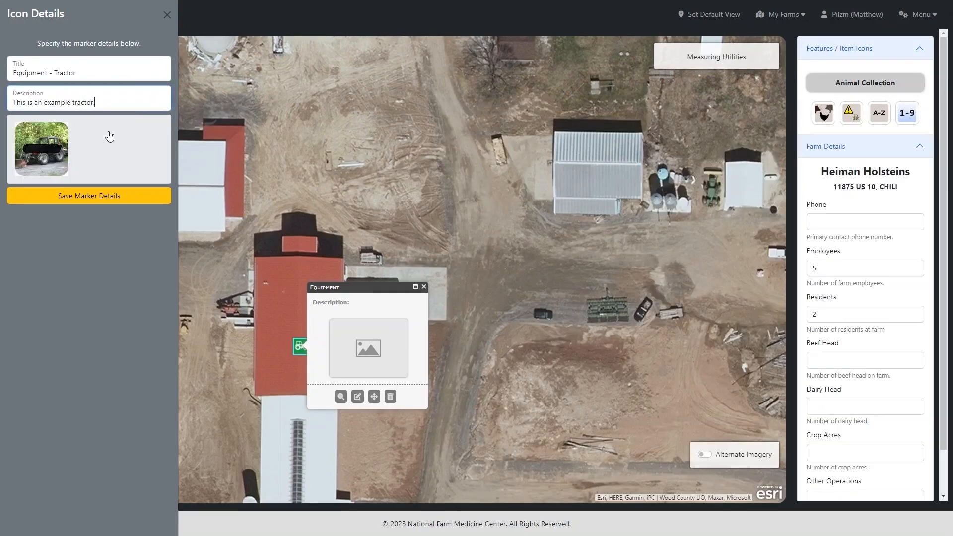
left_click(98, 197)
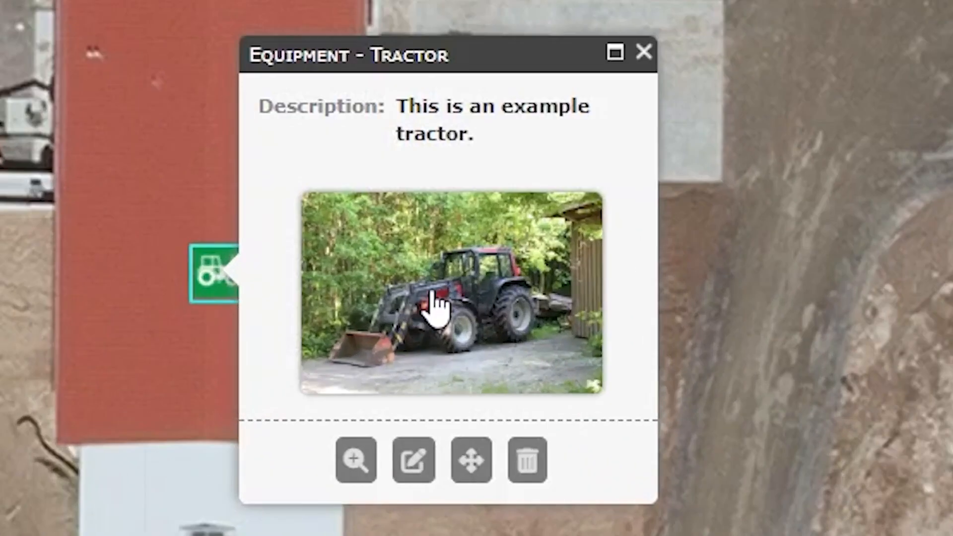
left_click(644, 52)
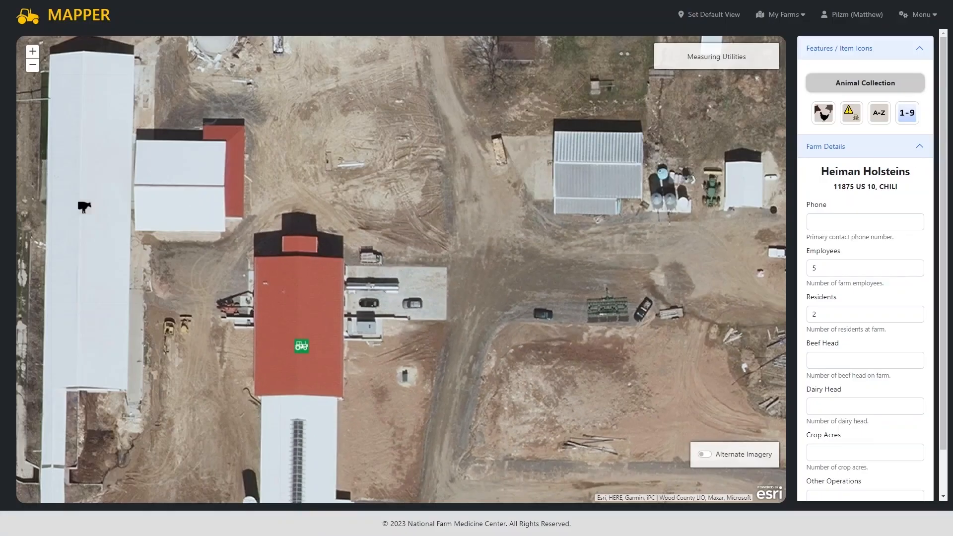
left_click(301, 346)
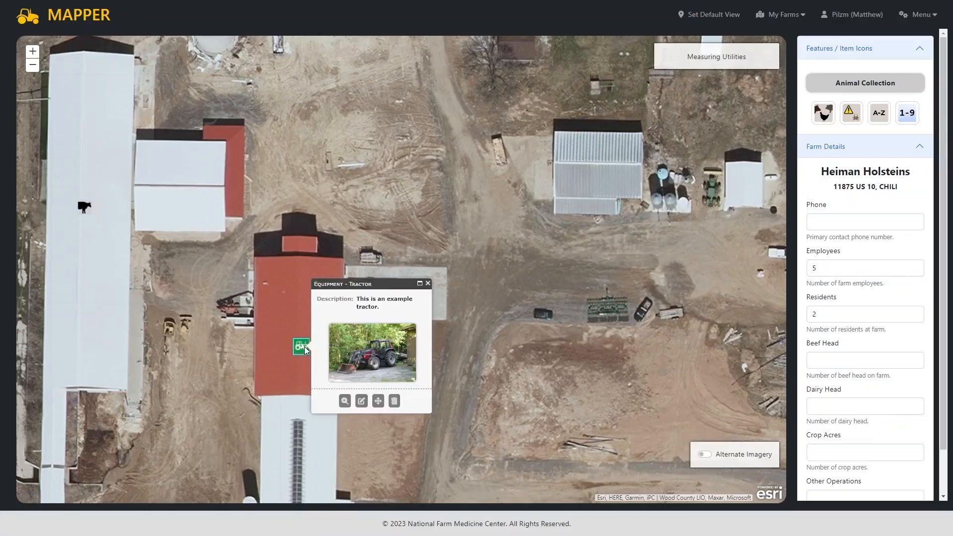
Move the "Equipment - Tractor" marker off the red barn to the open yard northeast of it and delete the marker
left_click(377, 401)
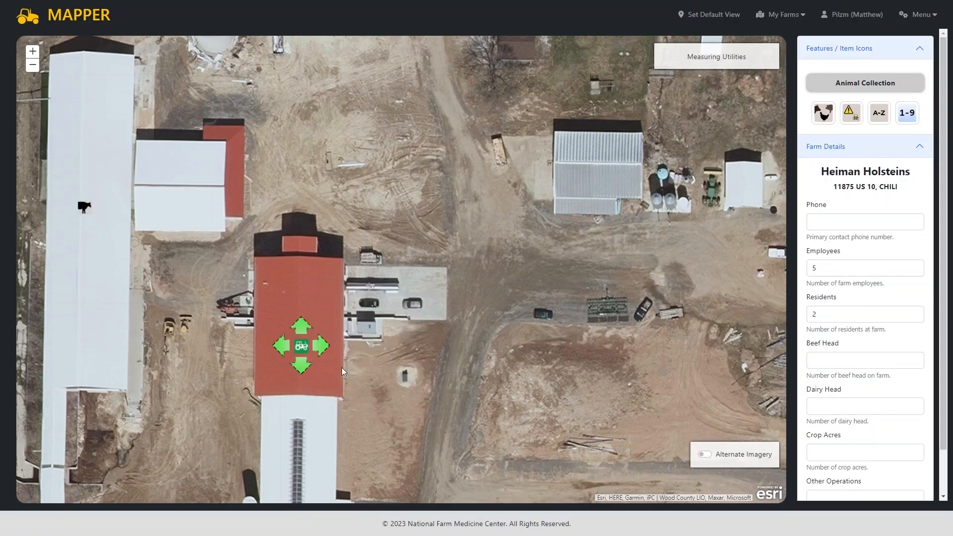
mouse_move(301, 349)
left_mouse_down()
mouse_move(343, 269)
mouse_move(406, 189)
mouse_move(436, 174)
left_mouse_up()
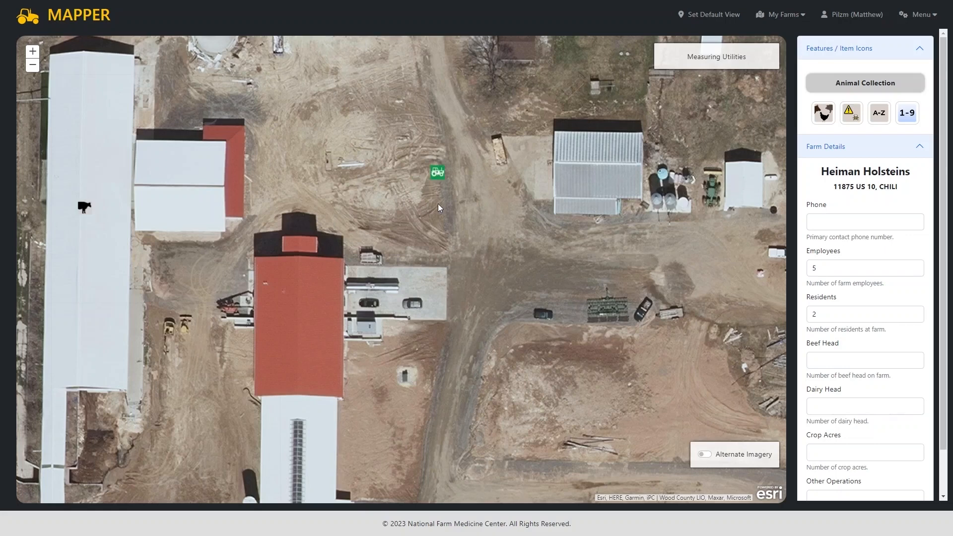
left_click(436, 173)
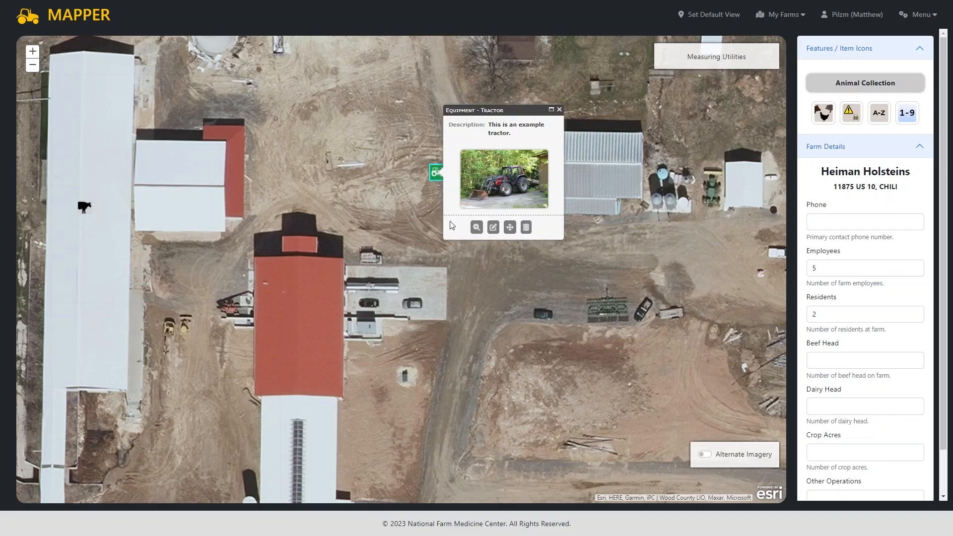
left_click(526, 227)
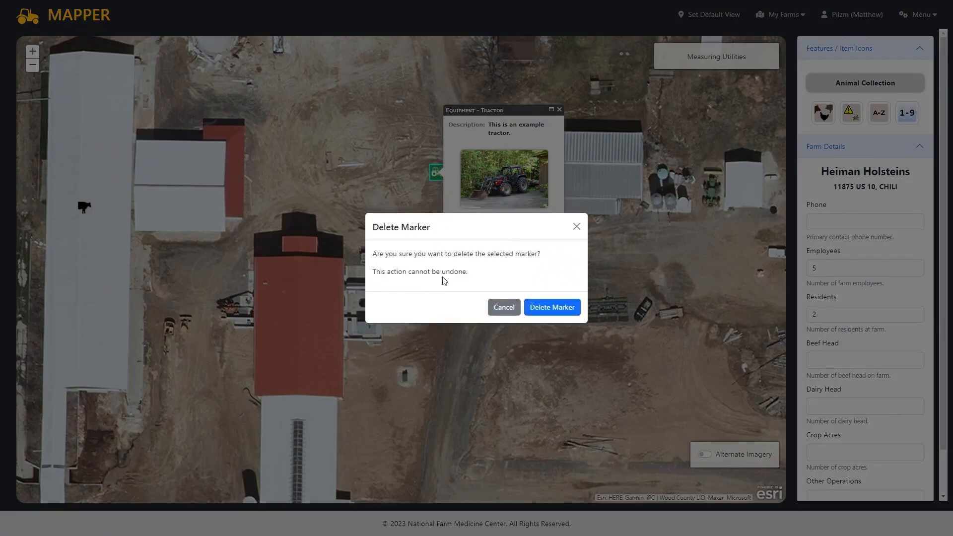
left_click(557, 310)
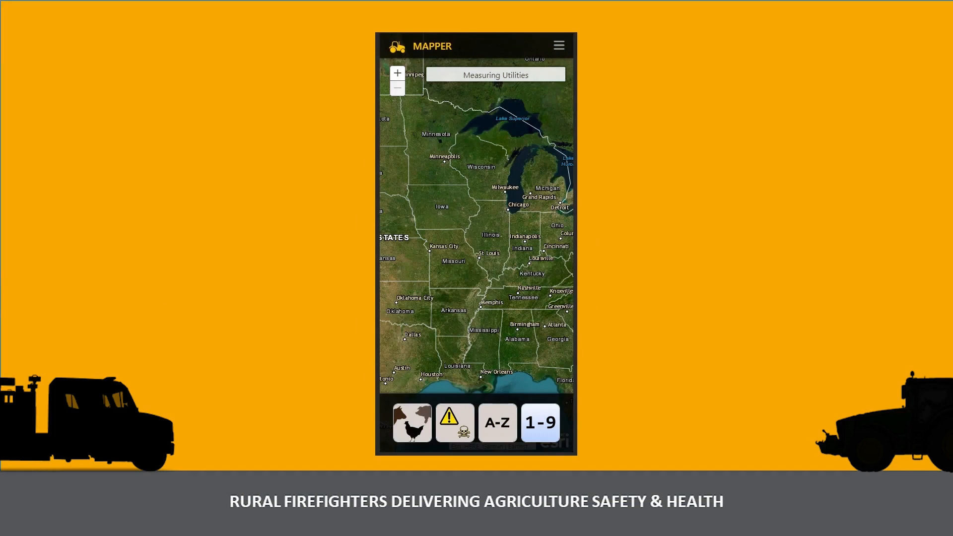
Open the Heiman Holsteins farm from the saved farms in the mobile version of the map
left_click(559, 46)
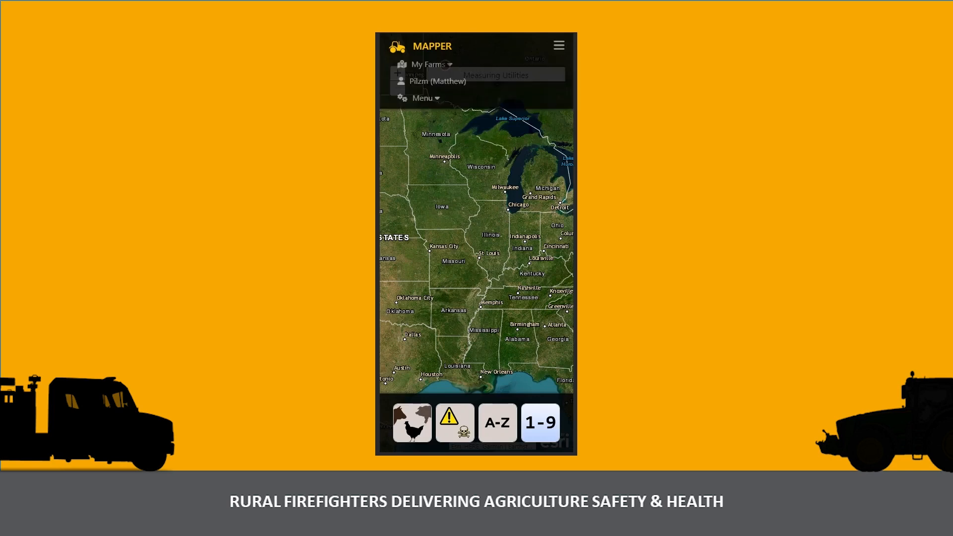
left_click(447, 64)
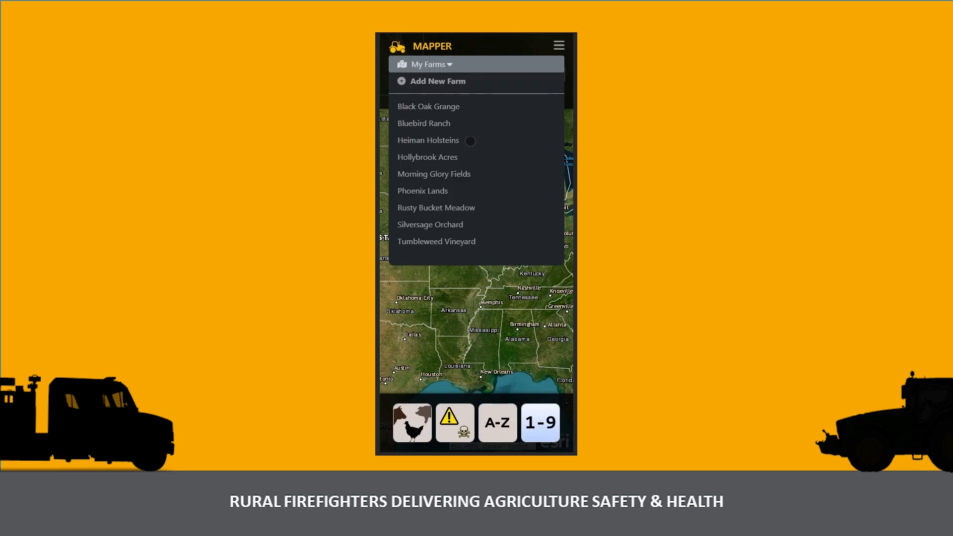
left_click(424, 140)
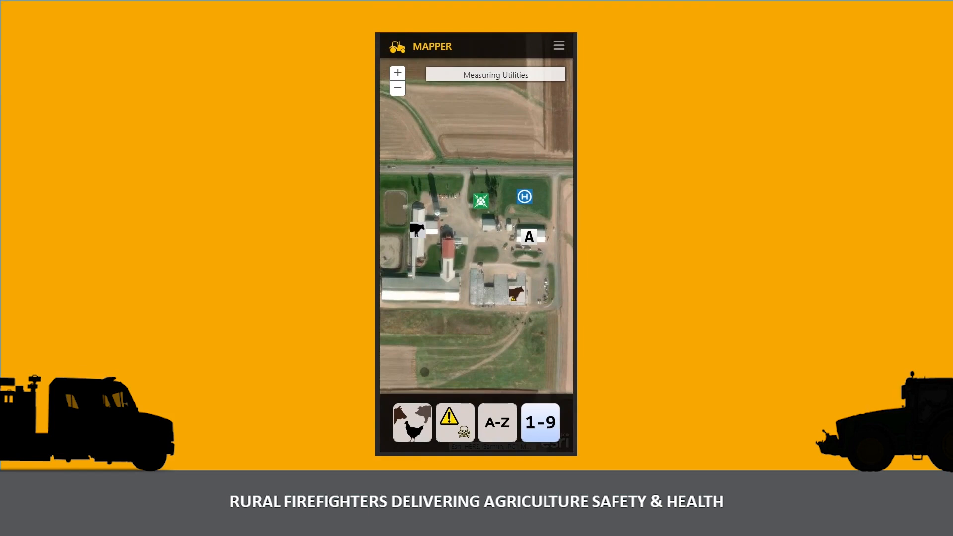
Place a deer marker from the Animal Collection on the grass south of the road, between the trees and the helicopter landing marker
left_click(416, 417)
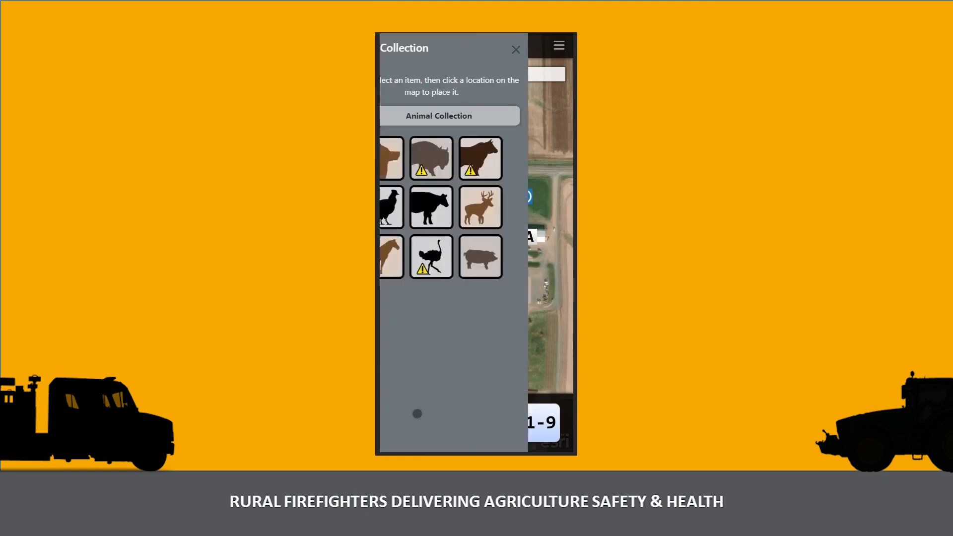
left_click(524, 206)
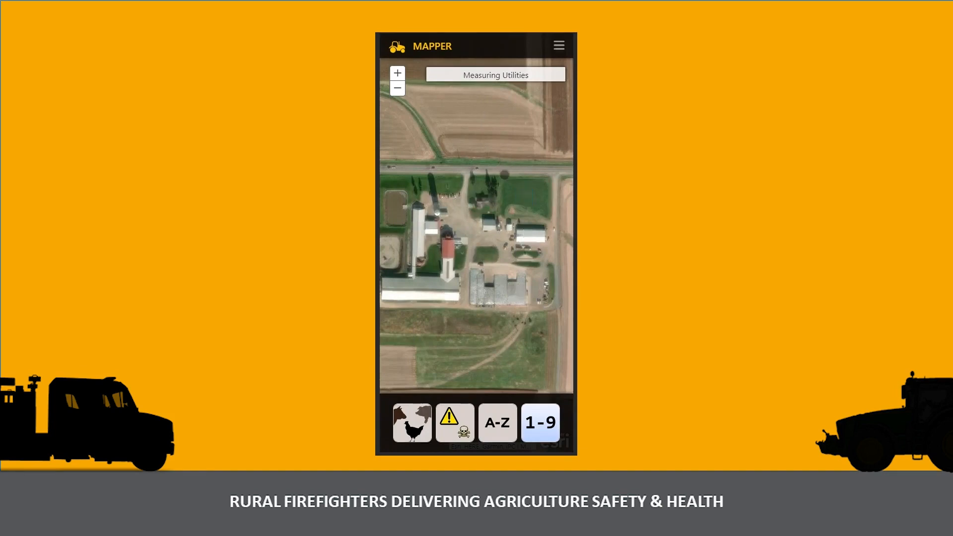
double_click(504, 174)
left_click(505, 198)
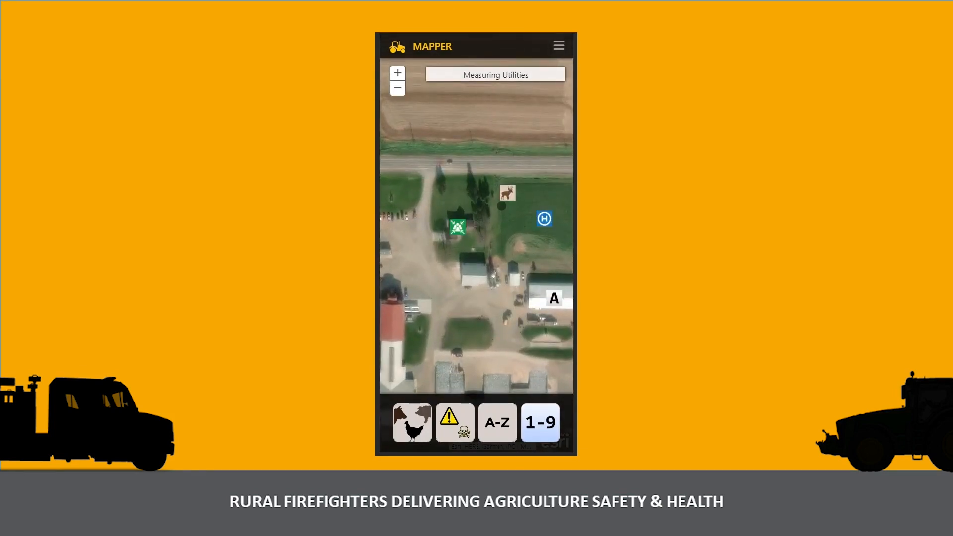
View the deer marker's popup and its Icon Details form, and close the form without entering anything
left_click(506, 195)
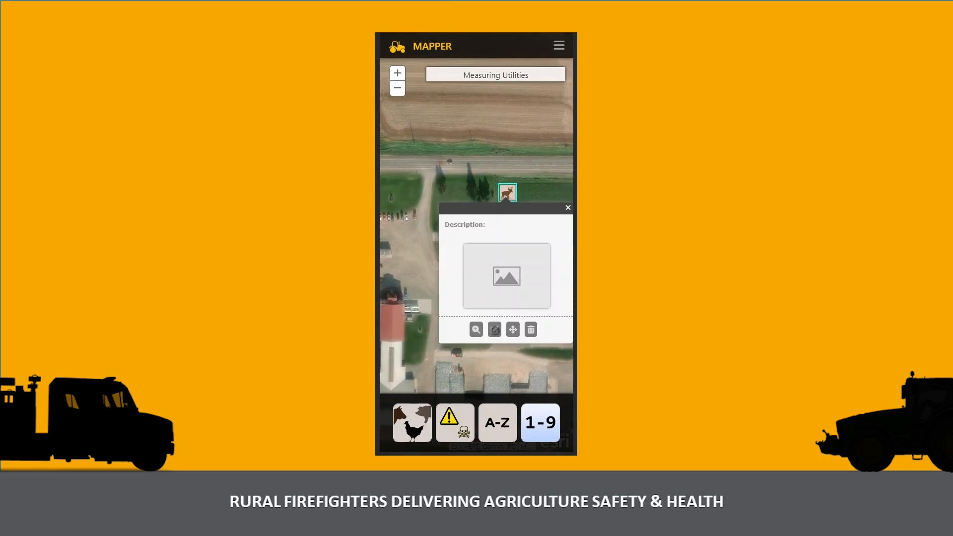
left_click(494, 329)
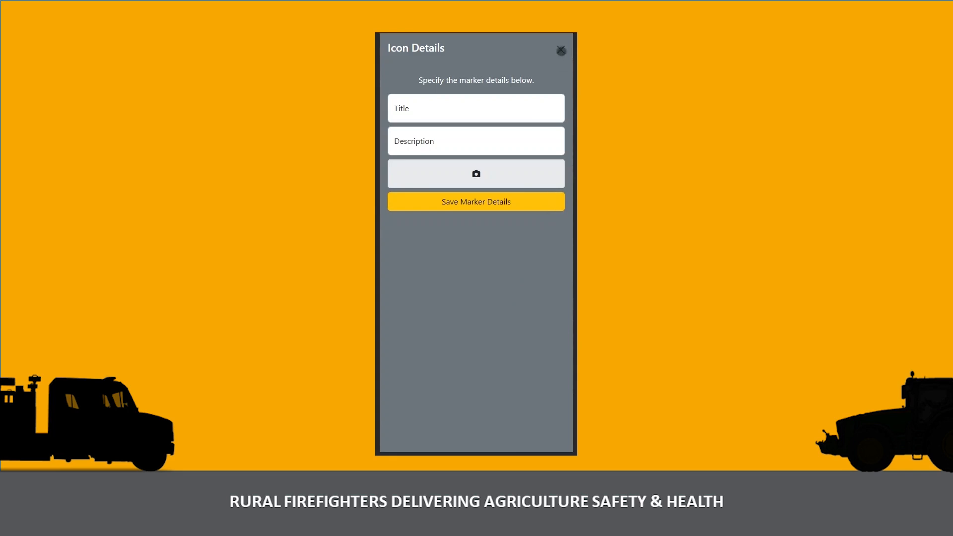
left_click(560, 50)
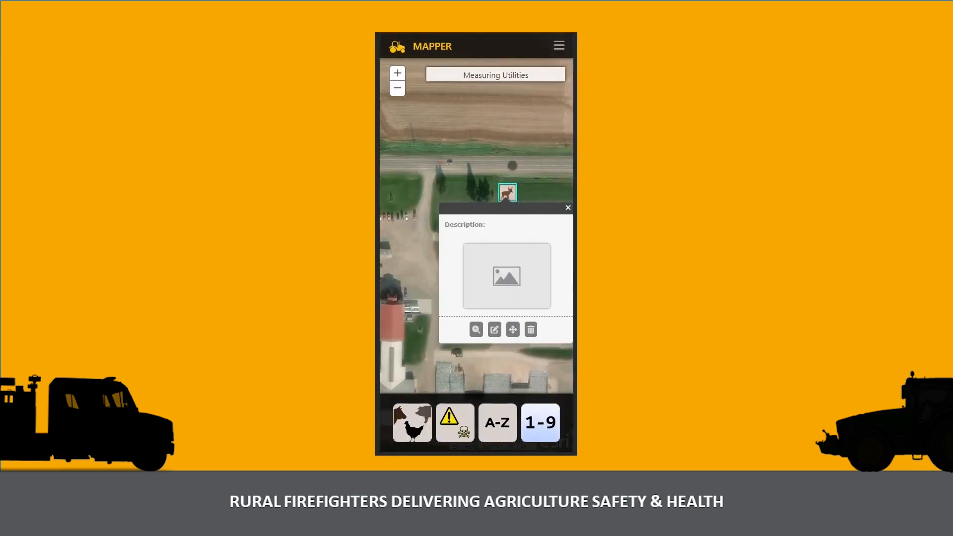